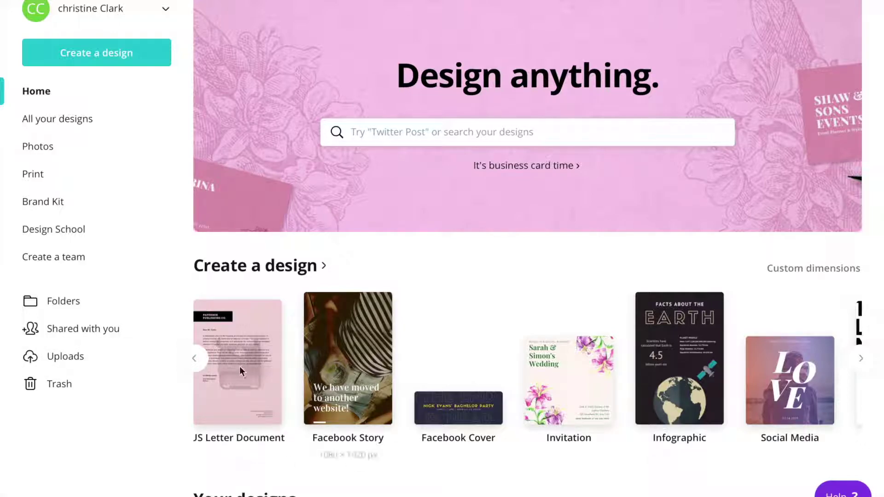
Step: Create a new A4 Document design and search the templates for "magazine cover"
click(198, 359)
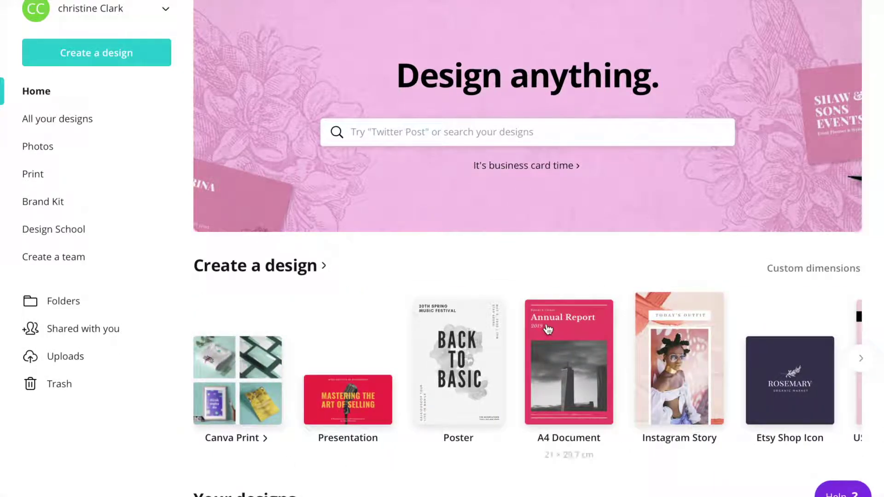
click(572, 358)
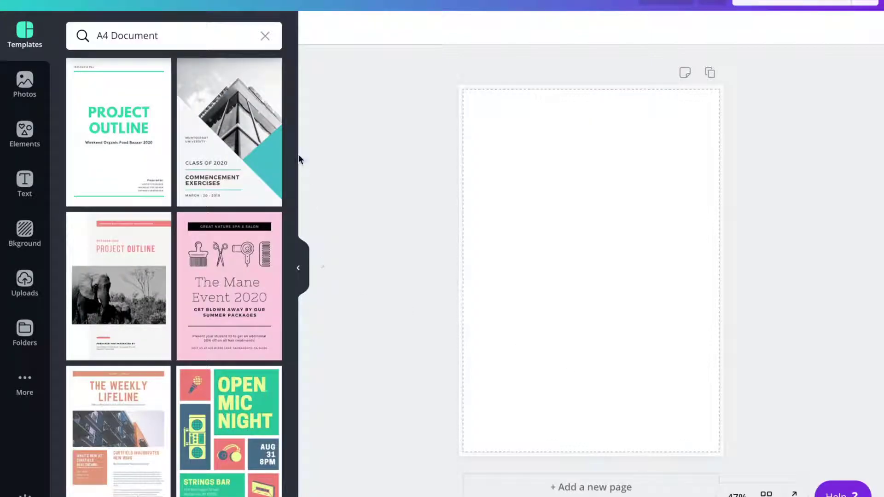
drag(295, 139, 312, 375)
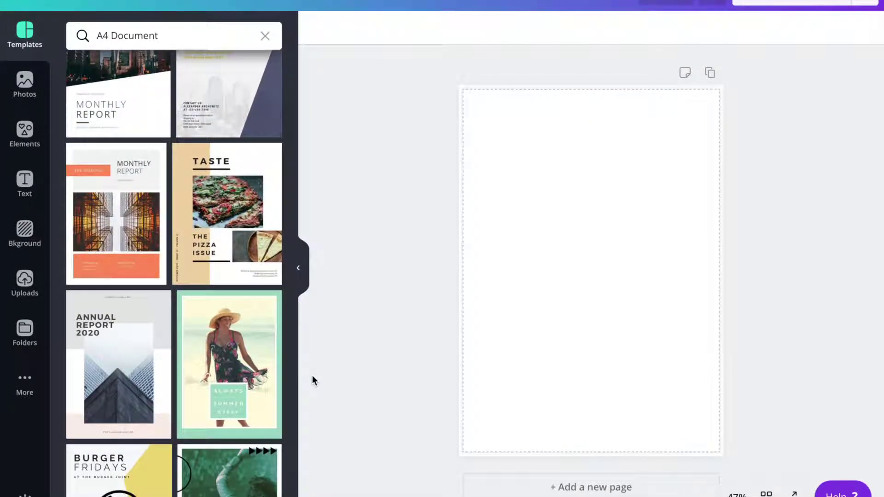
triple_click(164, 32)
key(BackSpace)
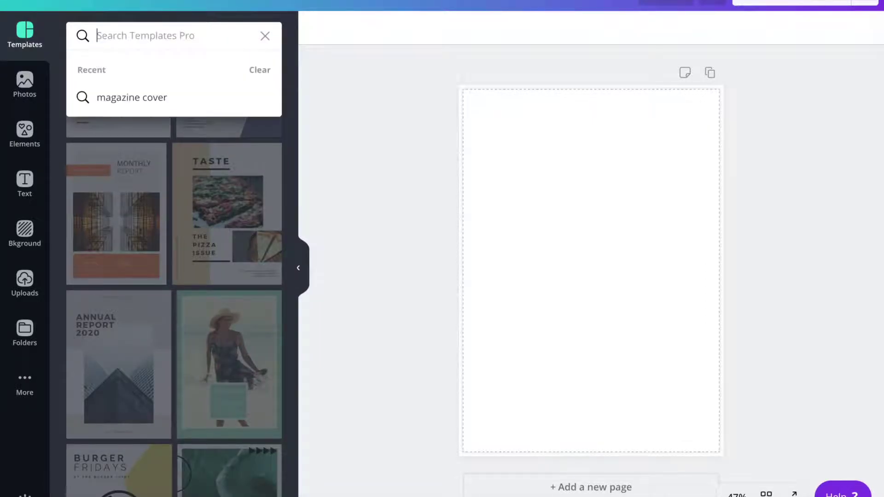
click(135, 106)
Step: Apply the pink TATTER magazine cover template to the blank page
drag(292, 121, 305, 414)
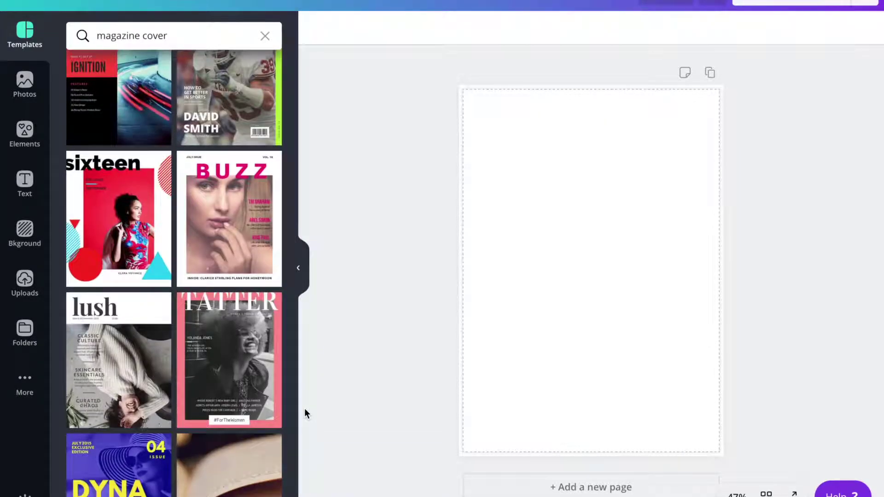
drag(294, 289, 287, 332)
scroll(230, 207, up, 2)
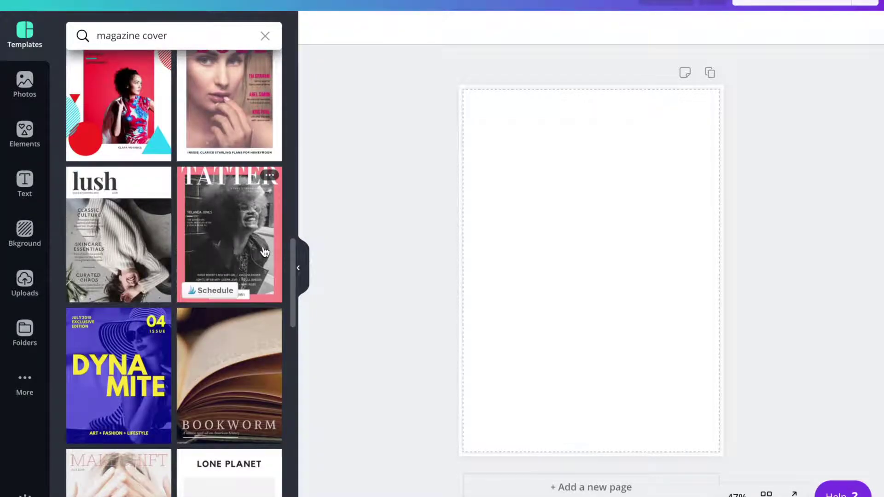
click(231, 239)
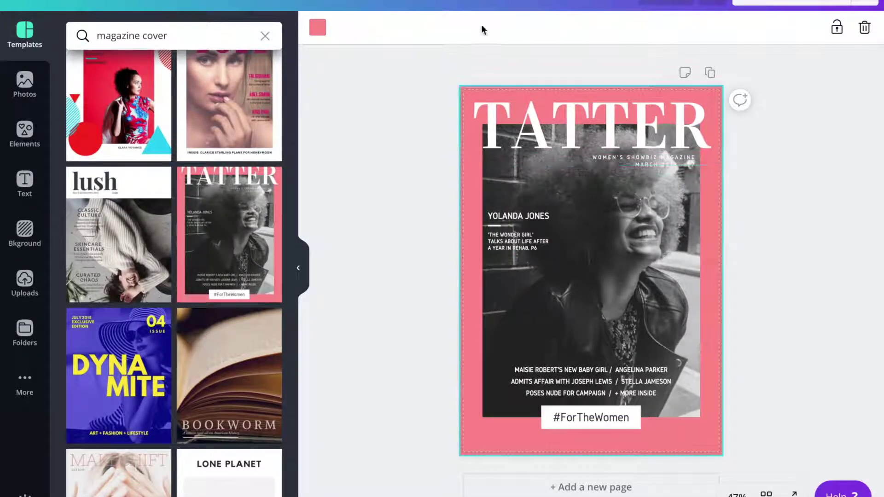
Step: Recolour the page background with the light pink brand colour and the TATTER title with dark grey
click(318, 27)
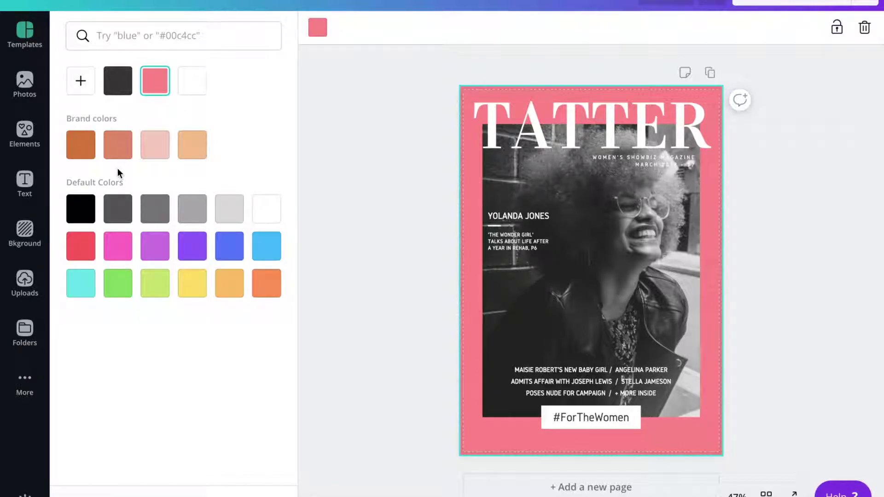
click(164, 156)
click(535, 92)
click(491, 27)
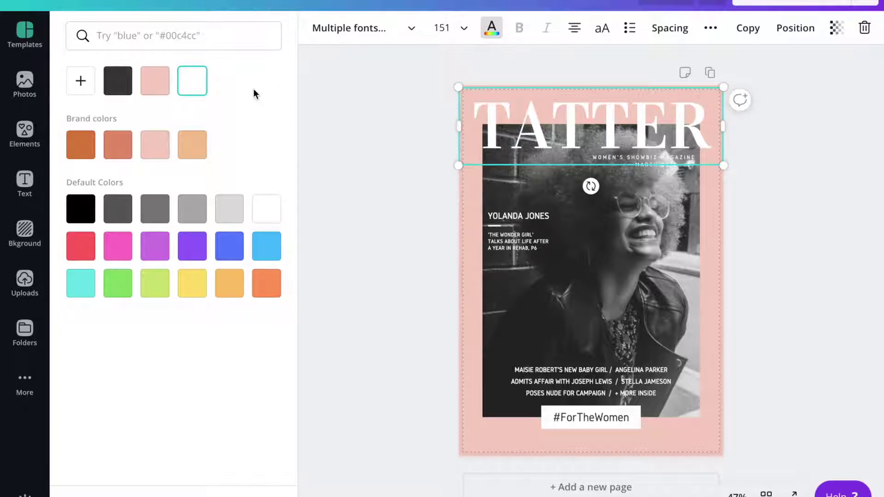
click(118, 80)
Step: Shrink the portrait photo and place it against the page's right edge below the title
click(589, 277)
drag(482, 125, 569, 203)
drag(634, 298, 657, 263)
drag(596, 268, 583, 268)
Step: Replace the TATTER title text with WORKSHOP
click(595, 110)
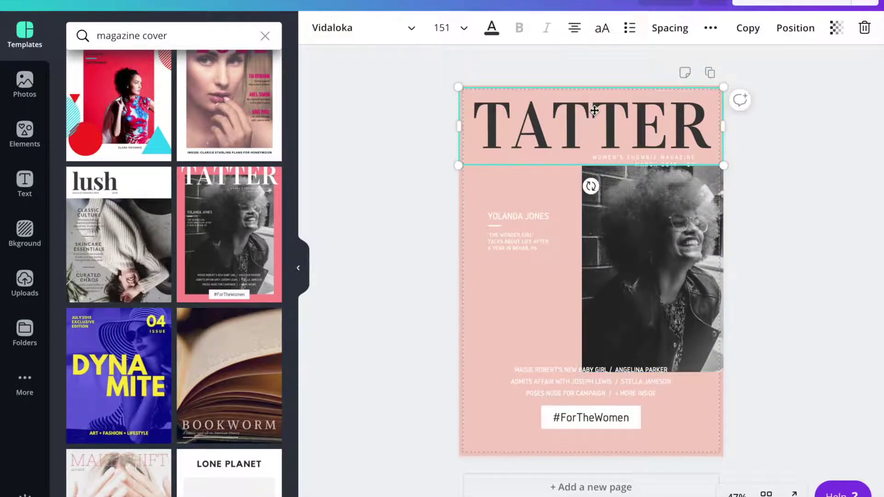
double_click(579, 125)
key(BackSpace)
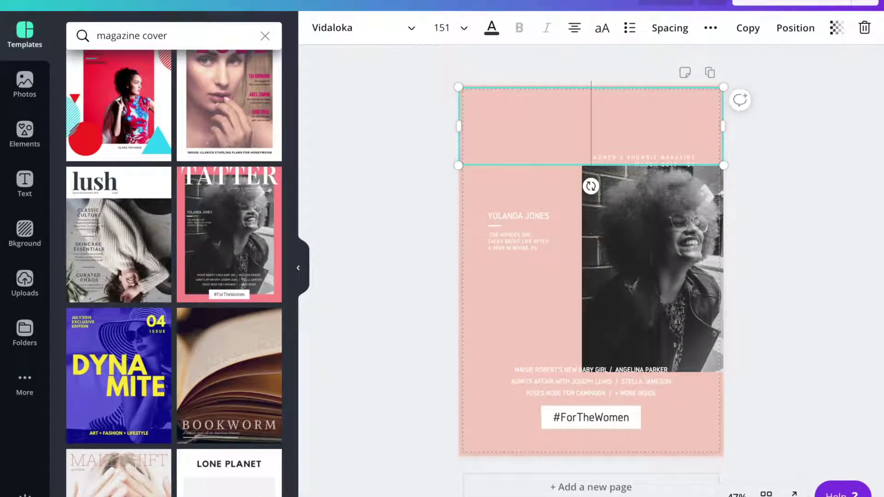
text(WORKS HO)
Step: Set the WORKSHOP title's font size to 80 and move the title down from the page's top edge
click(443, 28)
click(445, 367)
click(454, 28)
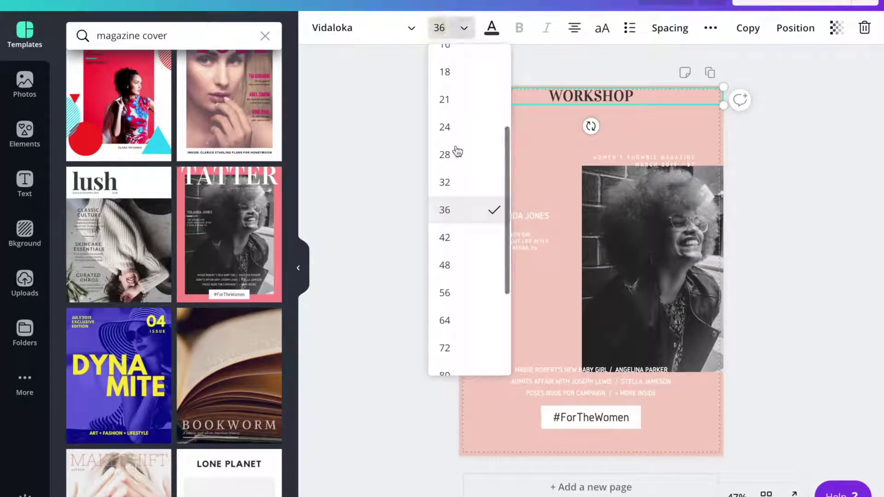
click(450, 373)
drag(590, 84, 589, 105)
Step: Move the magazine subtitle and date text to the photo's lower right corner, and lower the WORKSHOP title slightly
click(648, 157)
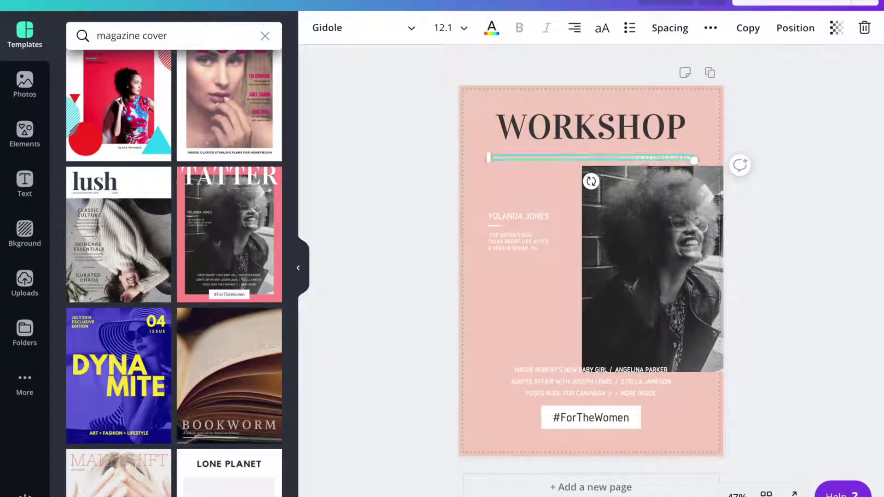
drag(653, 155, 685, 360)
drag(582, 115, 582, 136)
click(529, 212)
drag(529, 212, 538, 166)
key(ctrl+z)
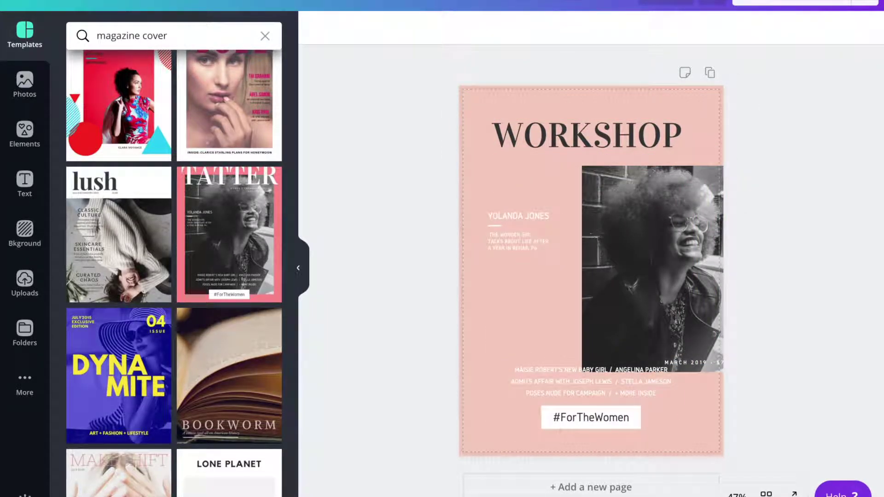
Step: Duplicate the featured name text, change the copy to #THEKCINFLUENCE in dark grey, and place it beneath the WORKSHOP title
click(543, 217)
drag(543, 217, 552, 224)
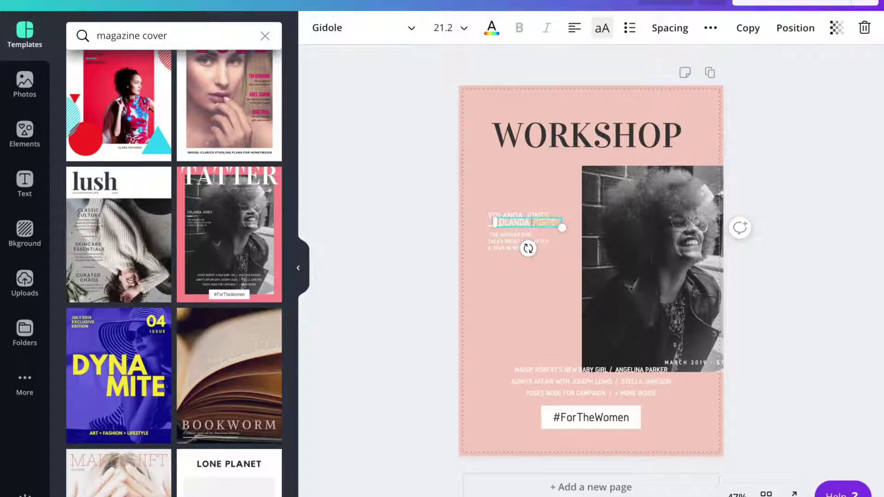
click(491, 27)
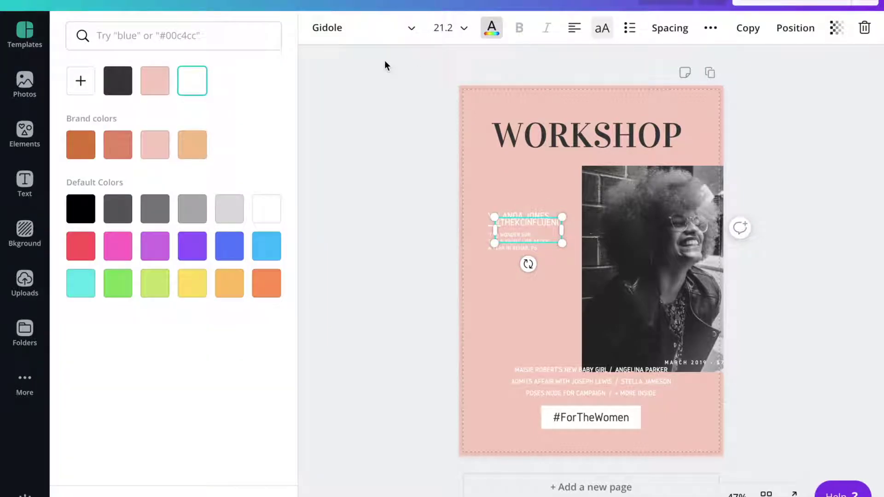
click(117, 81)
Step: Move the featured name and its caption to the page's lower left, and the short white line to the end of the title
drag(528, 222, 515, 332)
drag(513, 241, 498, 356)
drag(499, 226, 684, 145)
Step: Browse the line elements, and add a square shape to the page
click(27, 134)
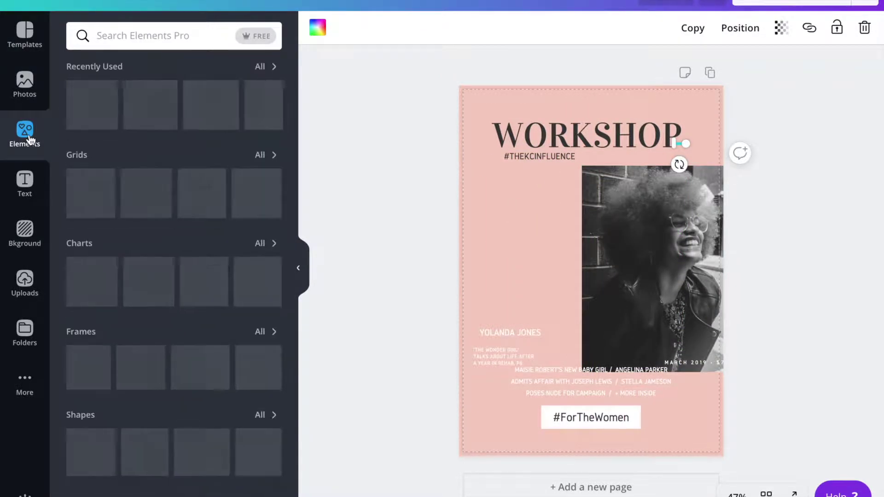
drag(294, 191, 276, 309)
click(267, 298)
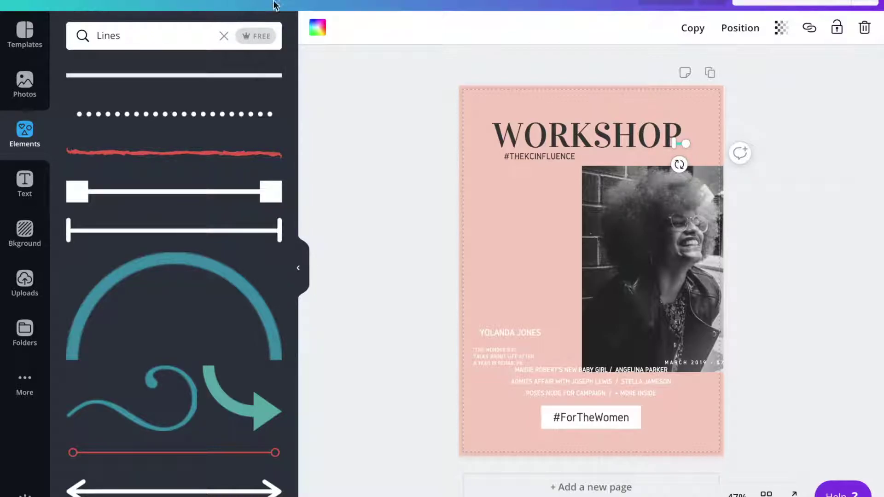
click(224, 35)
click(147, 171)
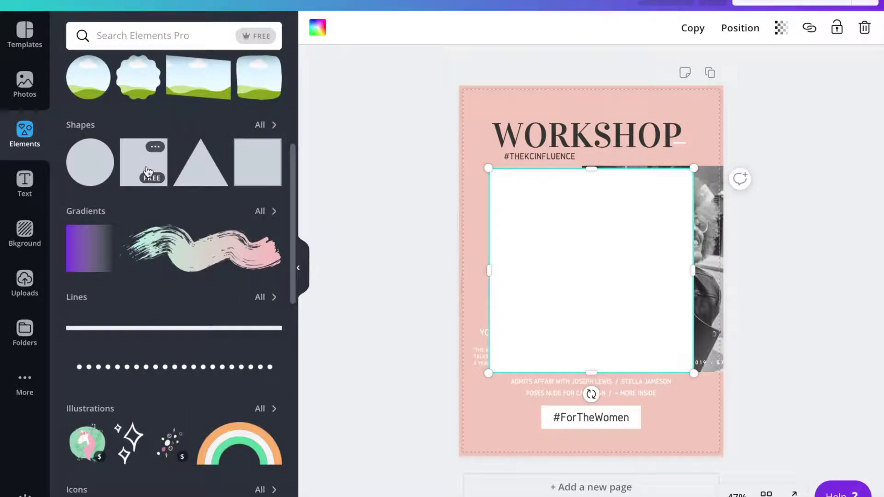
Step: Fill the square with dark grey, shrink it, and place it against the page's left edge beside the photo
click(321, 36)
click(118, 81)
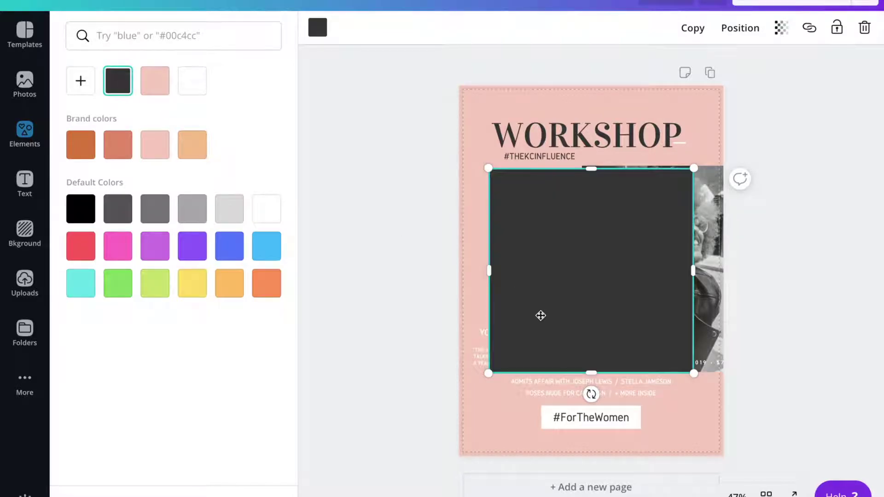
drag(694, 374, 504, 292)
Step: Duplicate the WORKSHOP title below the original and replace the copy's text with TK and CI on two lines
click(617, 134)
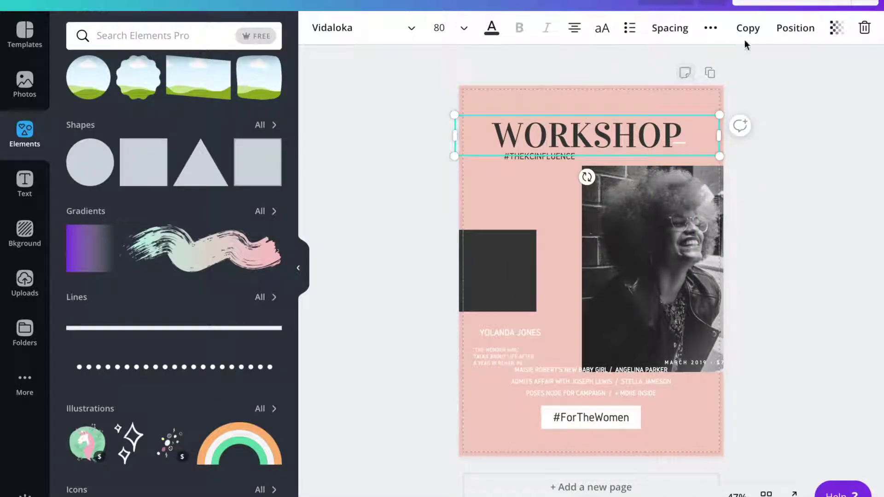
drag(617, 131, 584, 215)
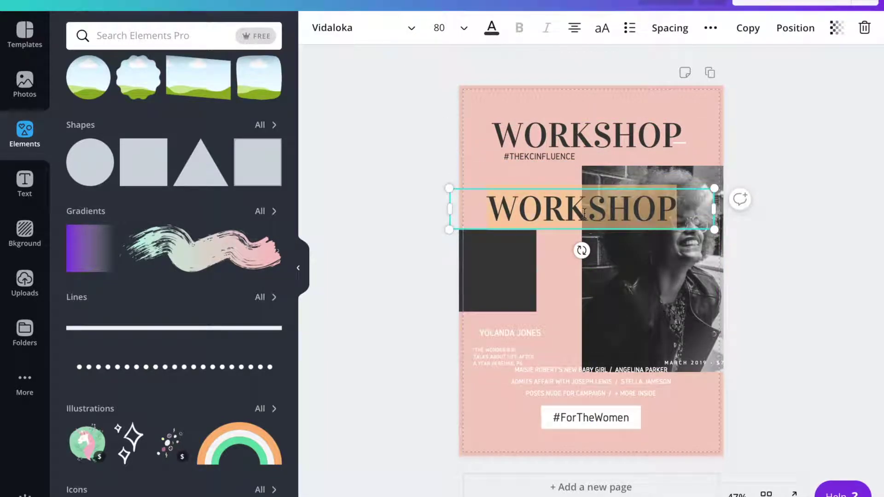
key(BackSpace)
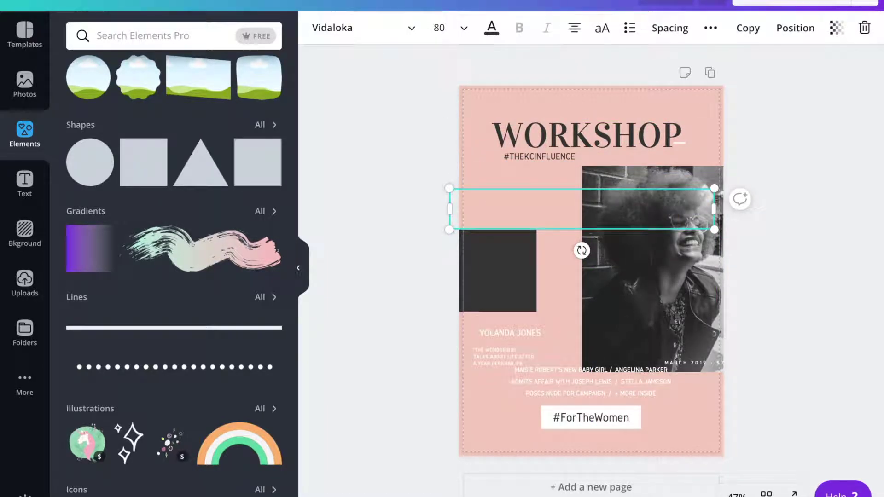
text(T)
key(Return)
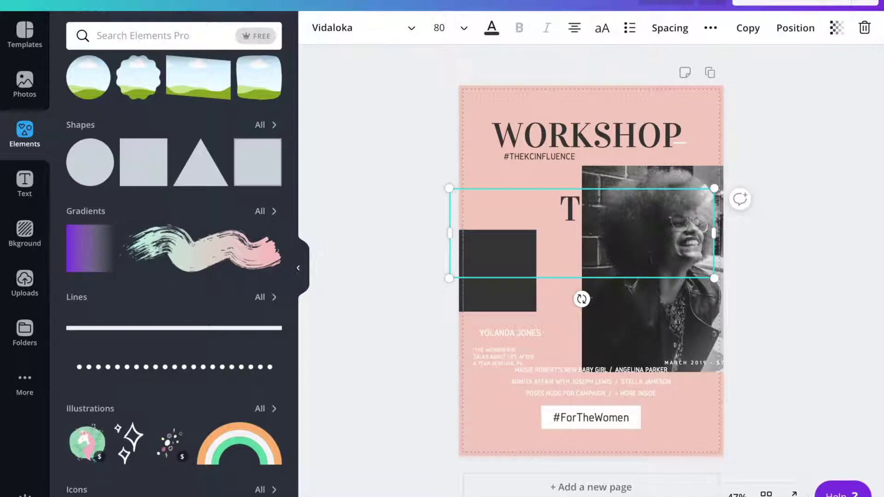
Step: Colour the TK CI text white and place it over the dark grey square
click(492, 28)
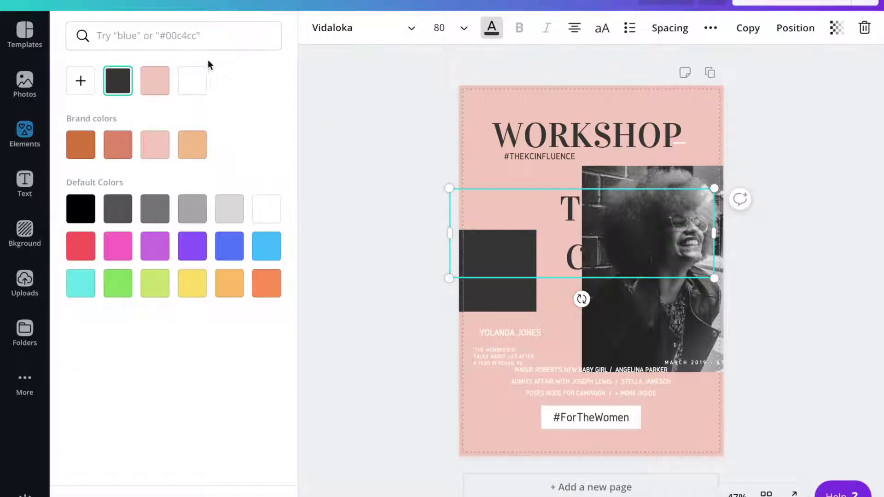
click(192, 81)
click(655, 322)
click(572, 201)
drag(572, 200, 486, 240)
click(482, 197)
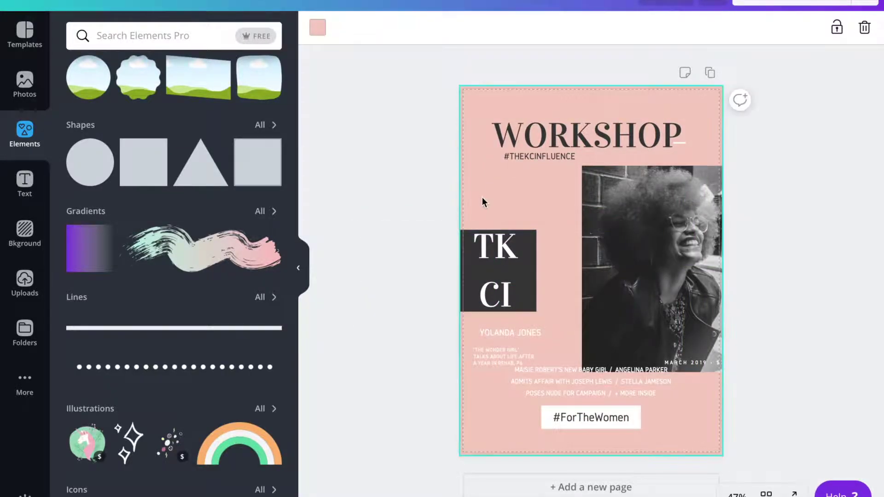
Step: Add a white square behind the photo and text, and extend its top and bottom edges
click(656, 229)
click(138, 164)
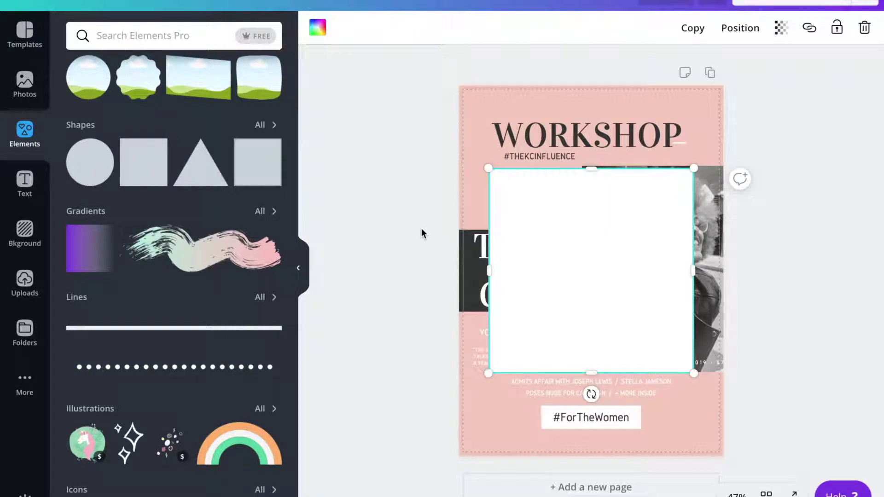
click(742, 28)
click(700, 110)
drag(591, 374, 593, 391)
drag(595, 169, 593, 161)
Step: Reposition and enlarge the photo over the white square, and narrow the square so it borders the photo
drag(622, 207, 543, 217)
drag(645, 279, 755, 278)
click(657, 170)
drag(694, 278, 682, 279)
drag(592, 390, 590, 392)
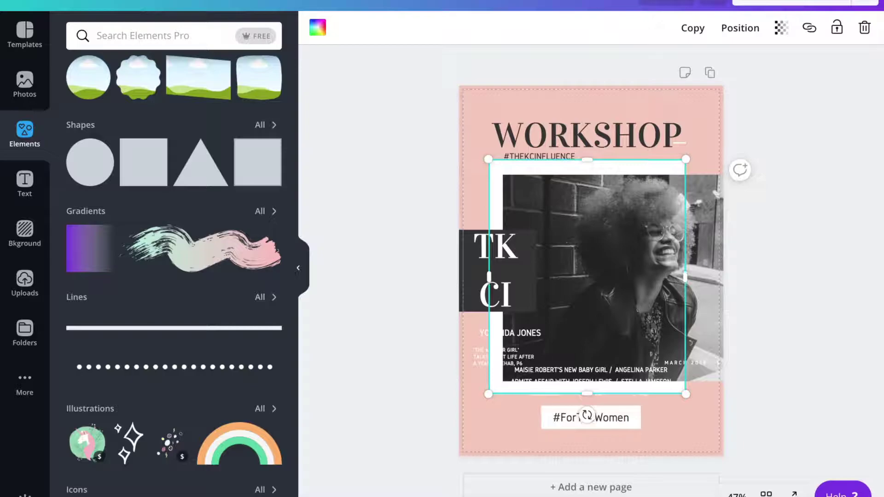
Step: Browse the stock photos and search them for "art class"
click(26, 88)
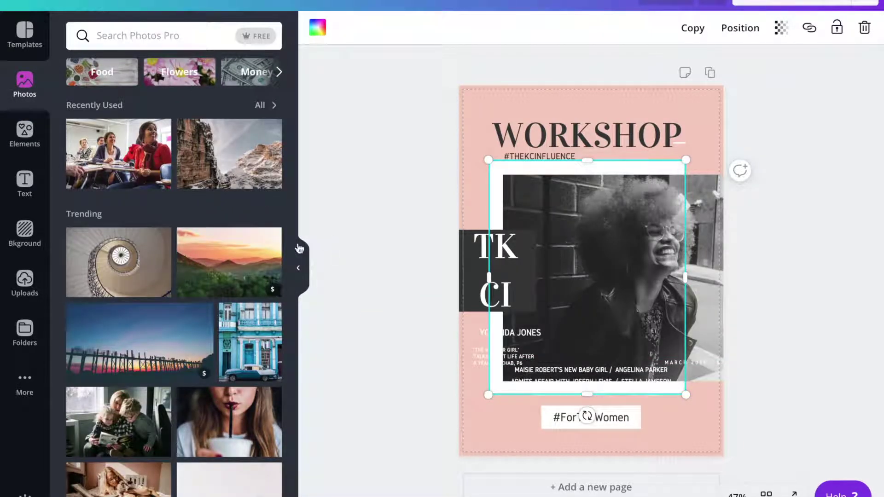
scroll(295, 265, down, 5)
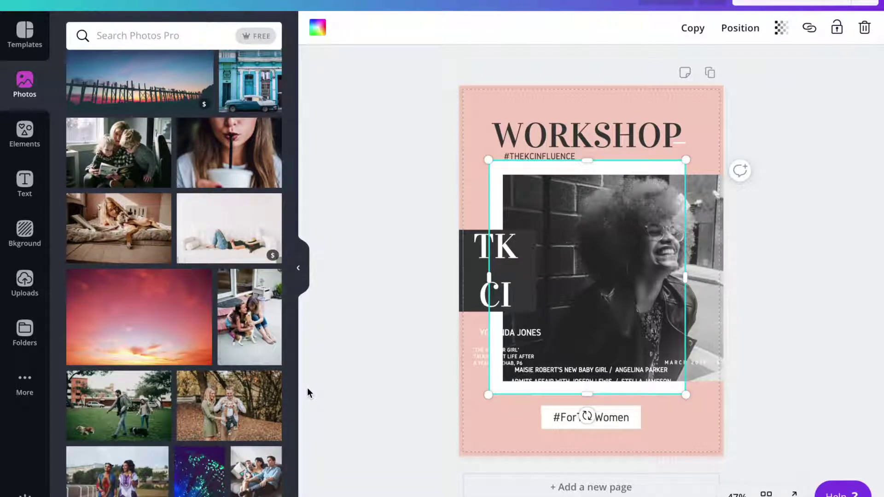
scroll(294, 349, down, 4)
click(150, 34)
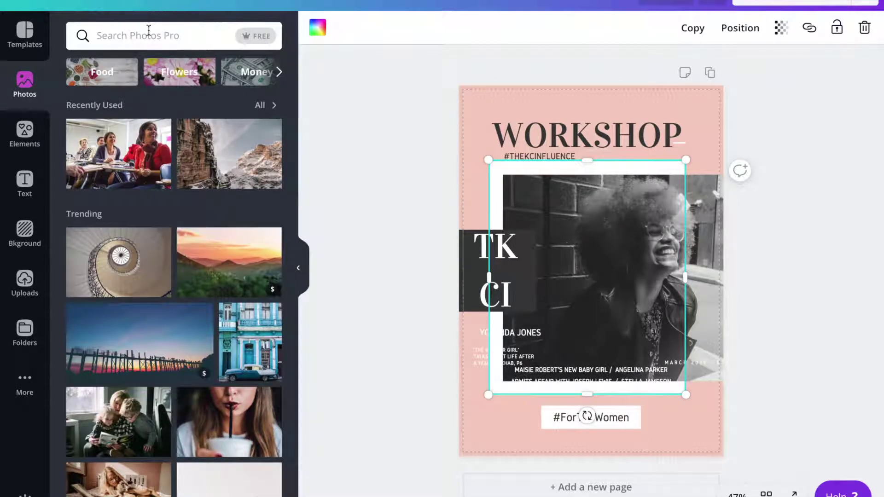
text(ART)
click(125, 124)
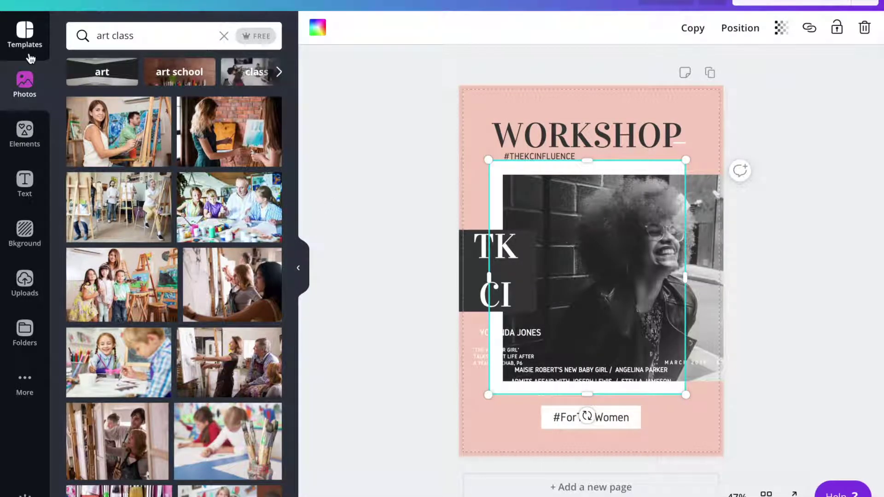
Step: Replace the portrait photo with the uploaded picture of a drink and doughnuts on a table
click(25, 280)
click(134, 97)
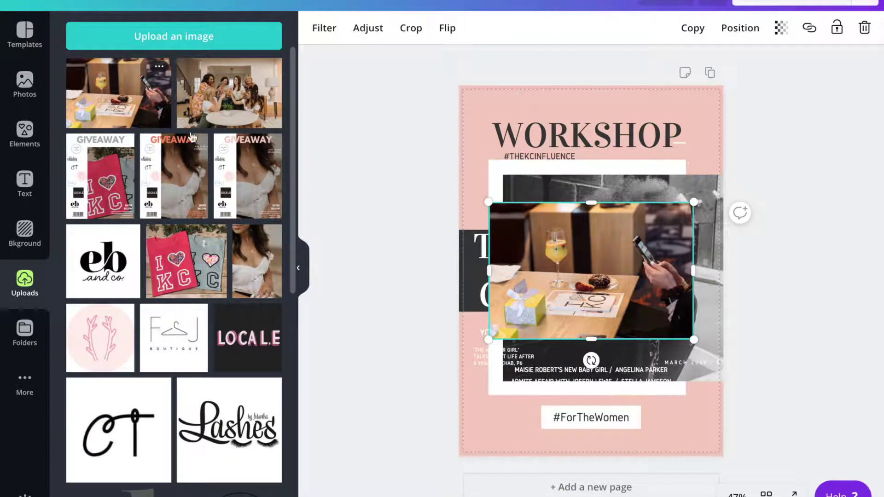
click(23, 138)
drag(649, 296, 674, 286)
Step: Shift the WORKSHOP title slightly left and move the #ForTheWomen label down to the page's bottom edge
mouse_move(689, 145)
mouse_down()
mouse_move(665, 146)
mouse_move(678, 146)
mouse_up()
drag(610, 415, 612, 439)
Step: Replace the featured name text with the website address and colour it dark grey
click(526, 332)
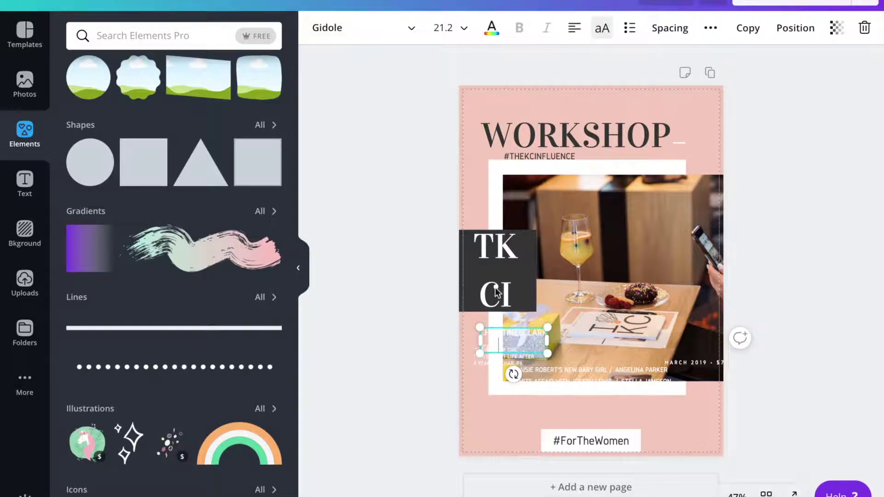
click(492, 29)
click(118, 80)
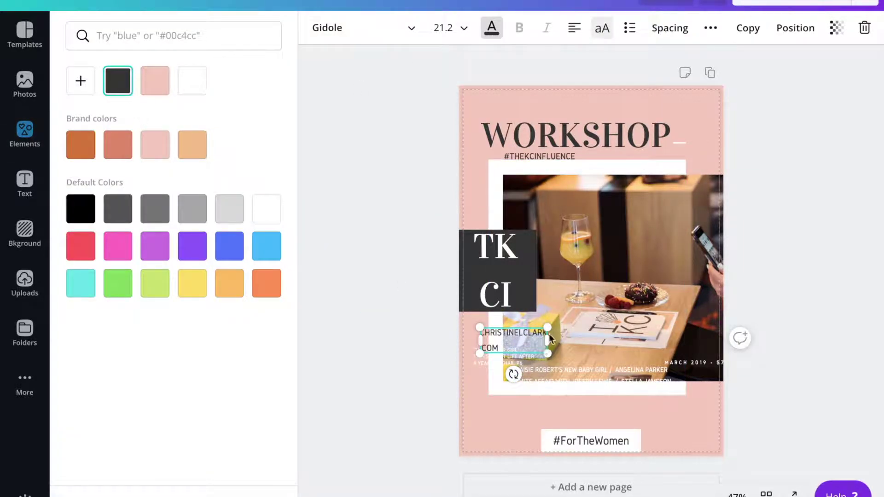
Step: Rearrange the small texts: website address on one line below the white frame, #THEKCINFLUENCE inside its top edge, quote near the page's lower-right corner
drag(548, 340, 541, 397)
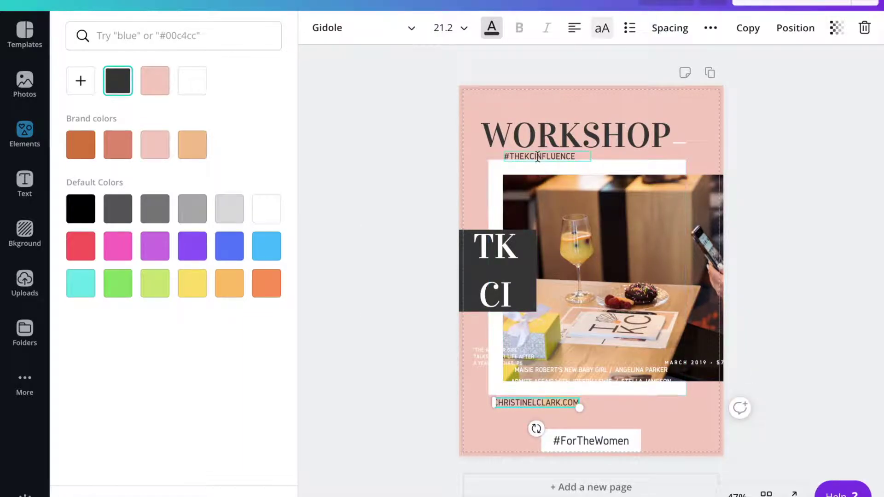
drag(537, 156, 536, 169)
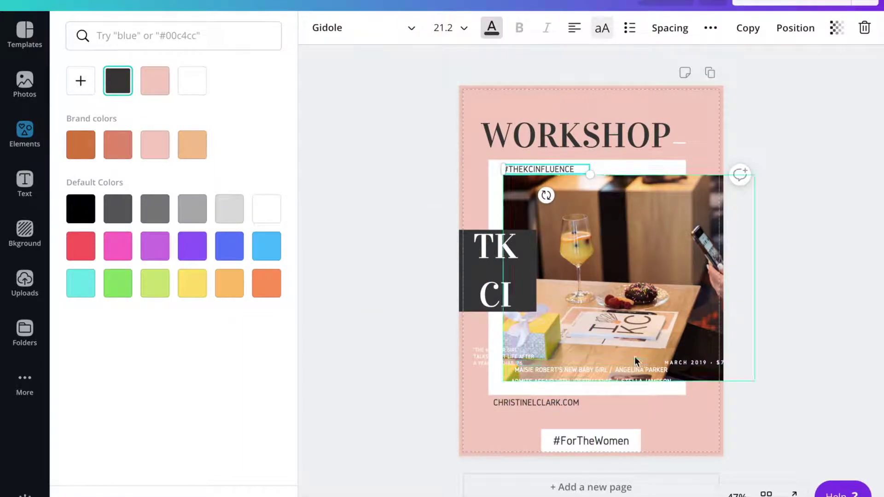
click(509, 357)
drag(509, 357, 684, 413)
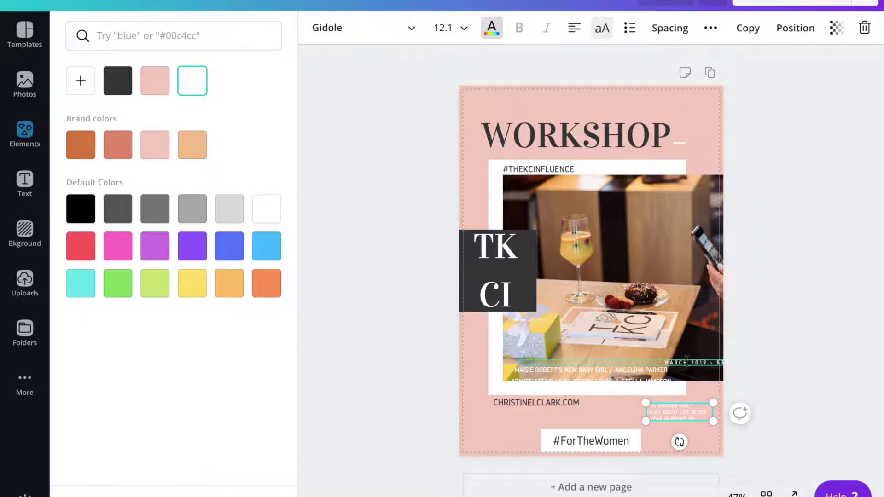
Step: Change the magazine issue date to MARCH 03 '19 and set its font size to 32
click(695, 363)
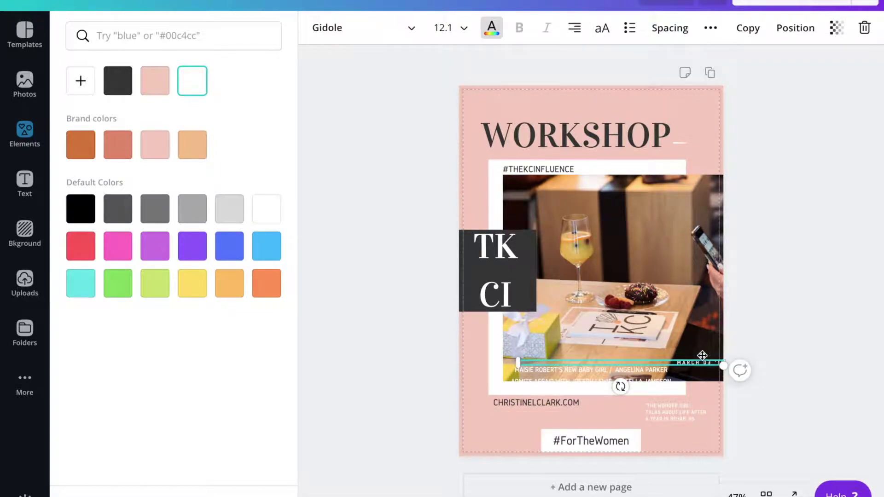
drag(702, 356, 686, 348)
click(441, 27)
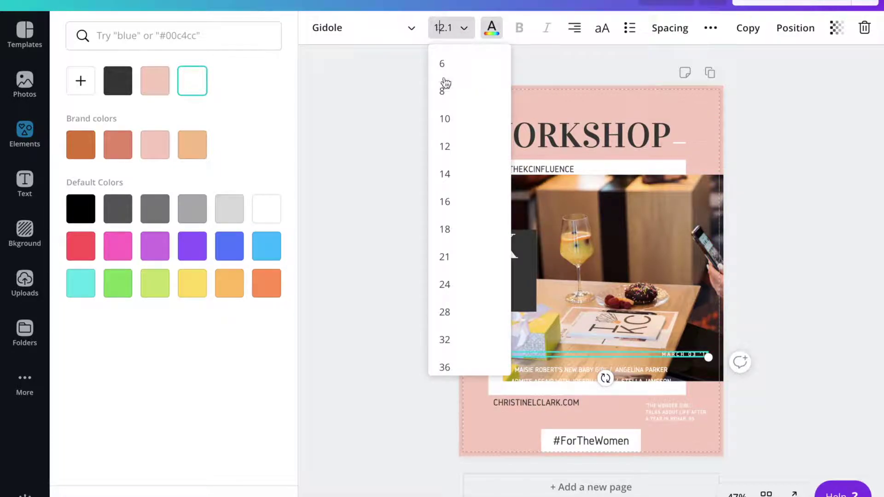
click(447, 340)
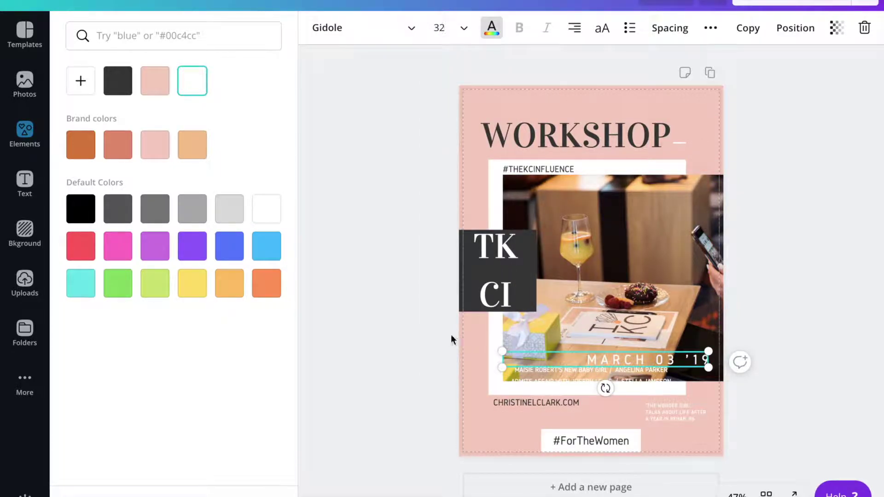
Step: Delete the celebrity headline text over the photo and move the date down to the photo's lower-right corner
click(566, 374)
click(868, 27)
drag(709, 360, 713, 369)
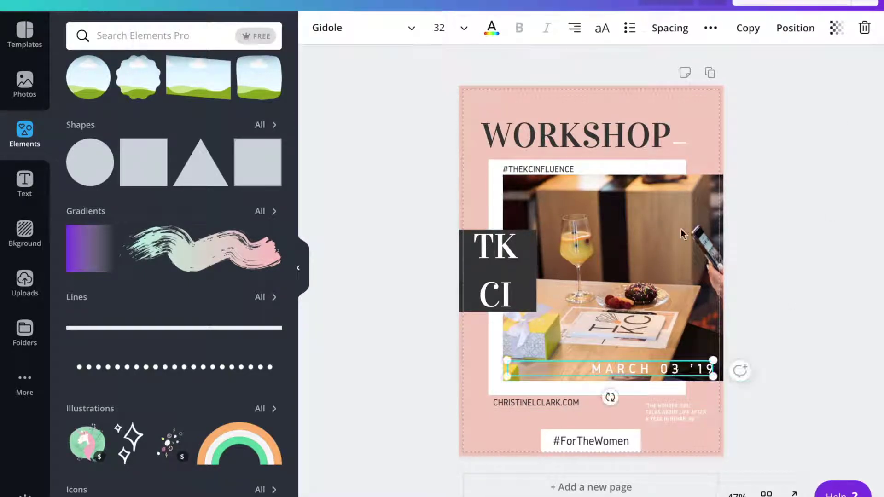
Step: Delete the thin white line beside the WORKSHOP title, moving the title, white frame and photo out of the way
click(682, 142)
drag(684, 143, 636, 380)
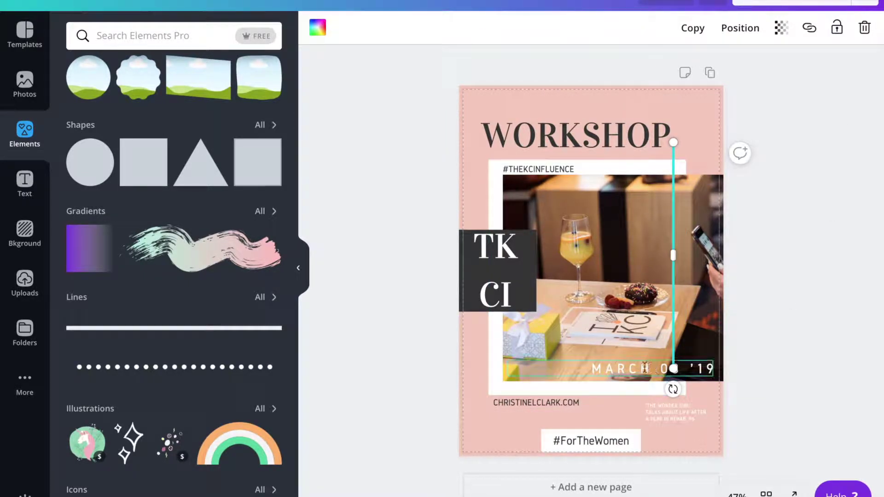
click(772, 344)
click(713, 329)
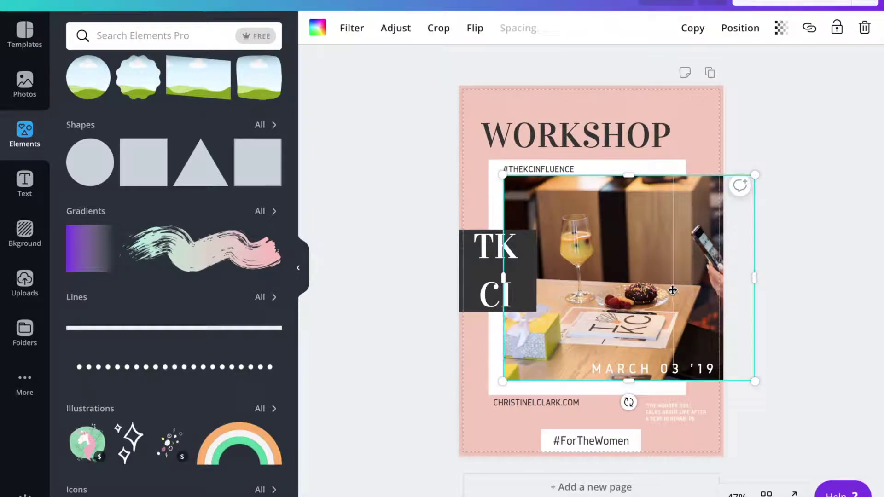
click(671, 148)
drag(670, 228, 578, 249)
mouse_move(672, 151)
mouse_down()
mouse_move(691, 158)
mouse_move(682, 138)
mouse_up()
drag(578, 161, 551, 155)
click(674, 218)
click(673, 218)
click(865, 27)
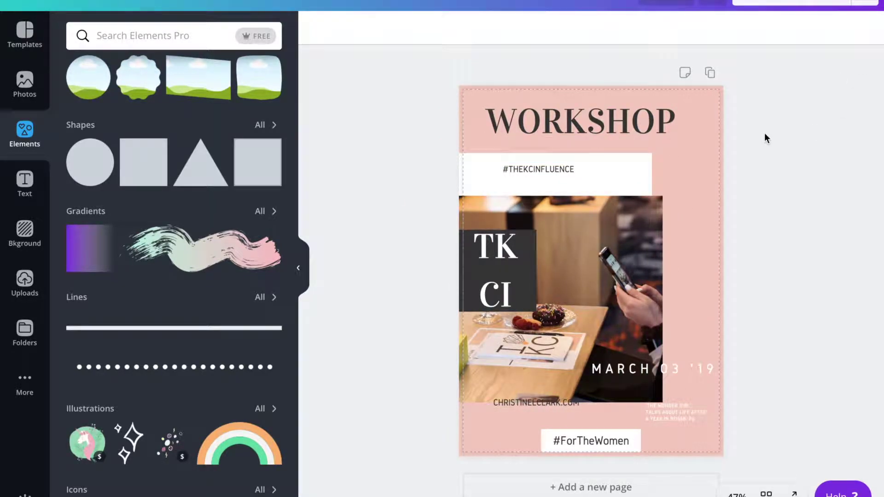
Step: Move the white frame and photo back beneath the title and shift the TKCI lettering slightly left in its dark square
drag(617, 169, 654, 180)
mouse_move(608, 256)
mouse_down()
mouse_move(670, 256)
mouse_move(598, 256)
mouse_up()
drag(605, 389, 743, 364)
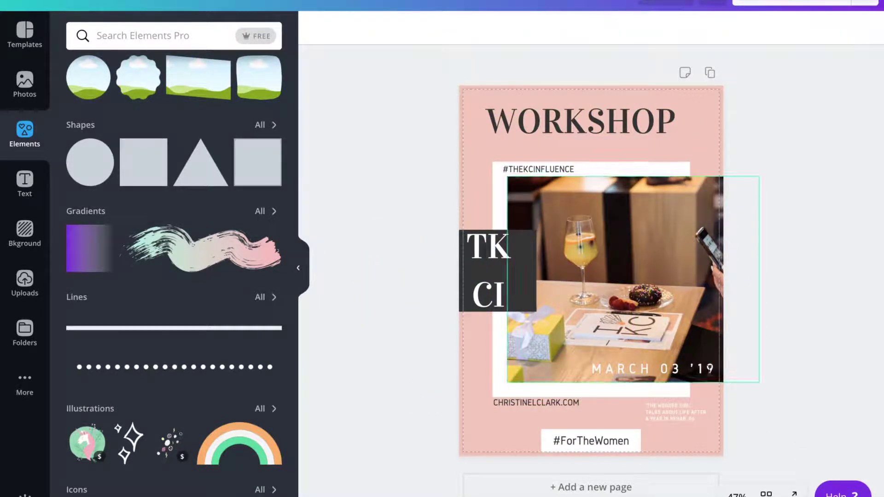
Step: Replace the quote below the photo with right-aligned text reading 6PM-8PM and LOCATION: TWOLIGHT APARTMENTS
click(676, 413)
drag(642, 404, 646, 406)
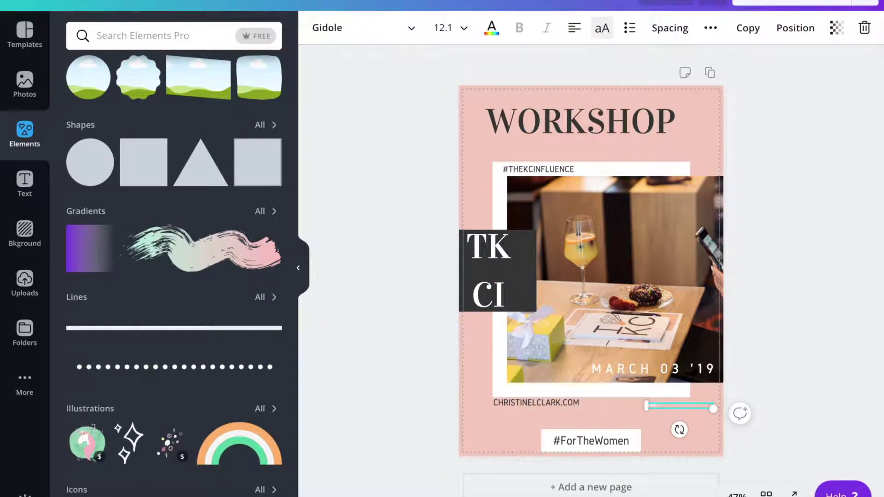
drag(647, 407, 646, 407)
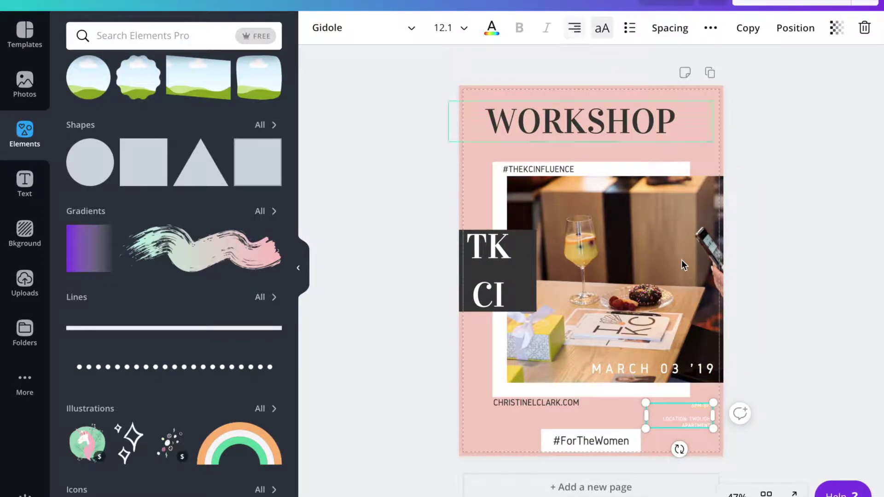
Step: Set the time and location text to size 14 in dark grey and lower it to the page's bottom-right corner
click(443, 28)
click(470, 182)
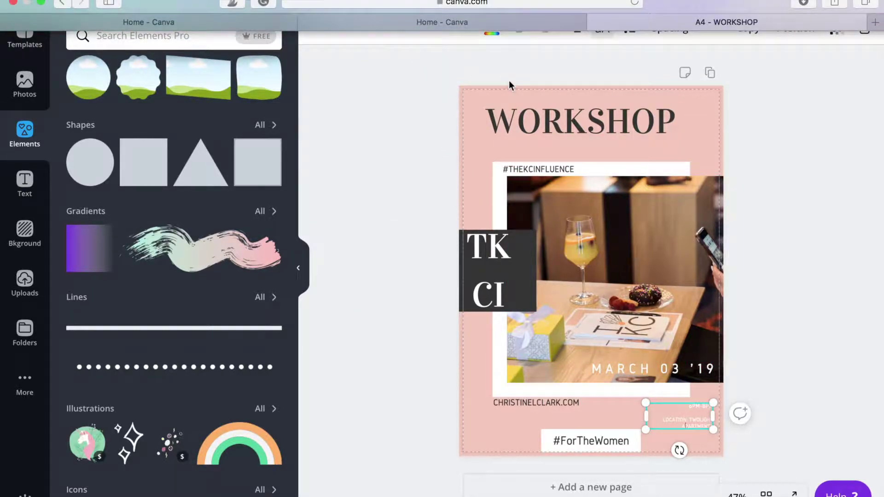
click(491, 28)
drag(700, 399, 700, 417)
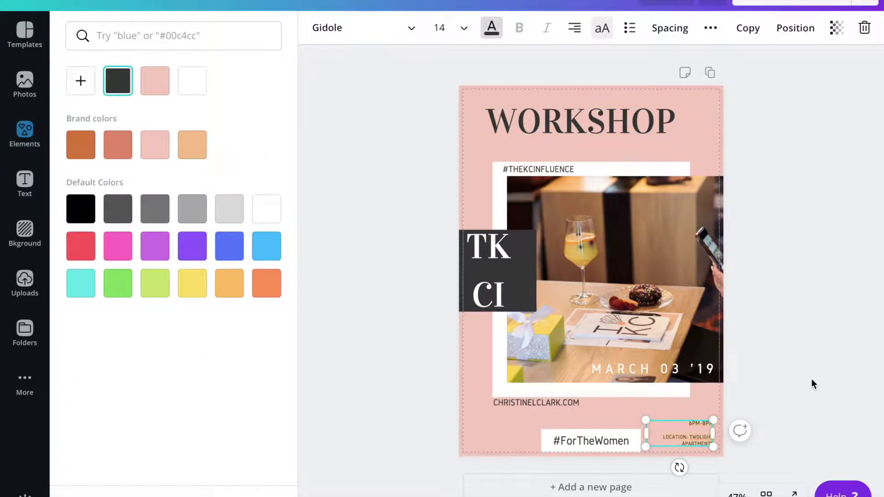
click(812, 379)
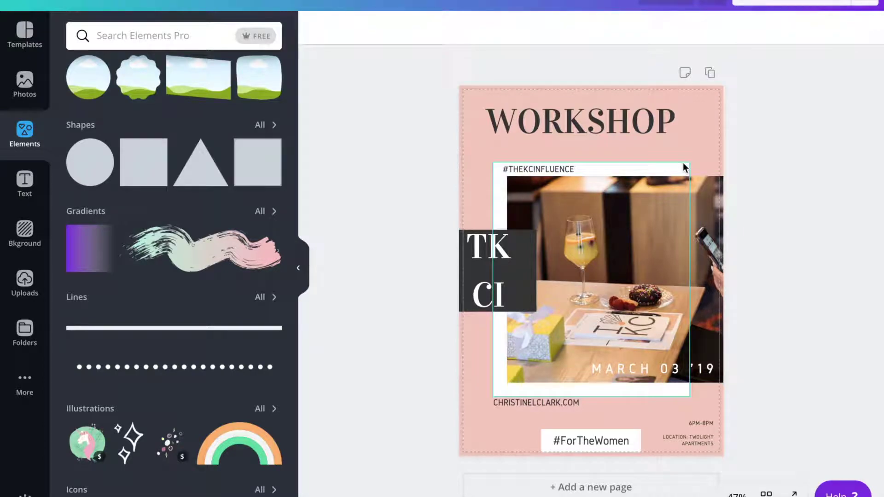
Step: Set the MARCH 03 '19 text to size 28 and shift it closer to the photo's lower-right corner
click(662, 368)
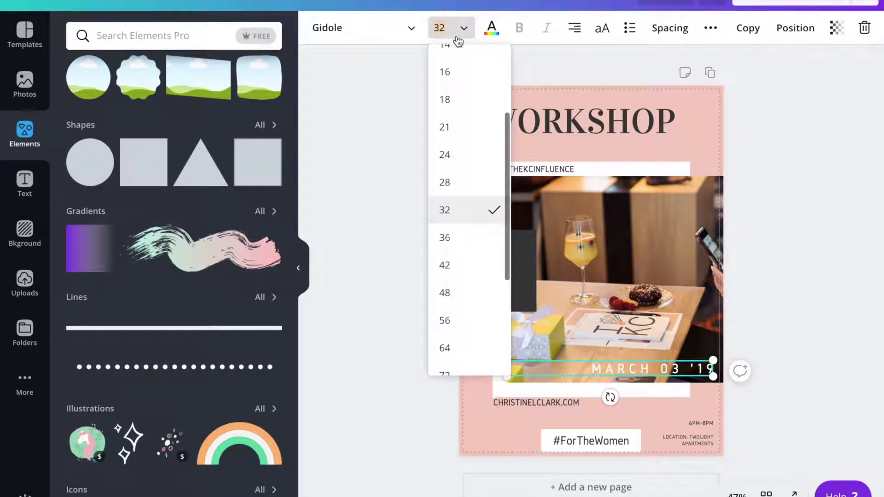
click(444, 183)
drag(663, 364, 670, 363)
Step: Move the WORKSHOP title down and slightly right so it sits just above the white frame
click(642, 121)
drag(642, 120, 642, 134)
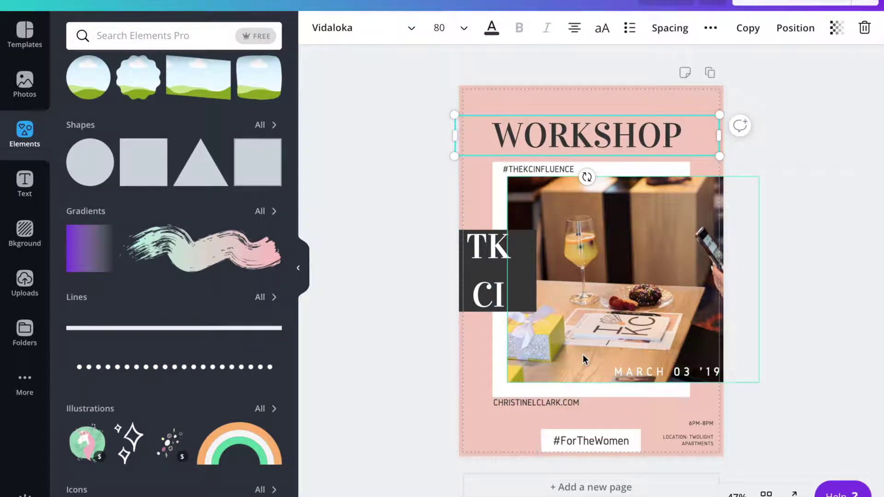
click(859, 271)
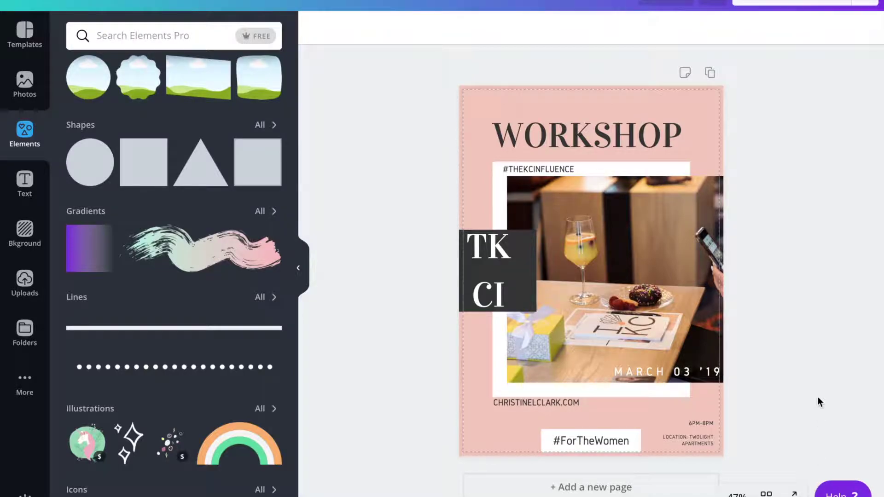
Step: Add a second page to the design and make its background white
click(622, 488)
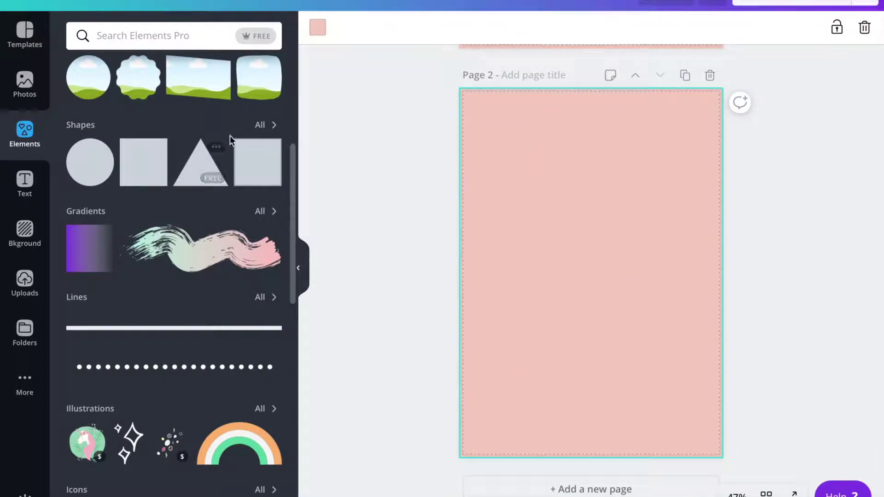
click(317, 28)
click(265, 213)
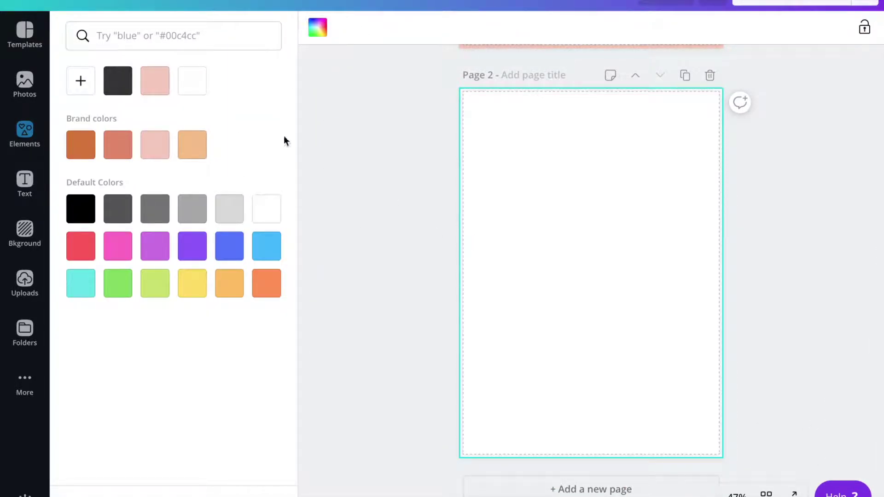
Step: Copy the WORKSHOP title from the first page and place it at the top of page 2
click(25, 184)
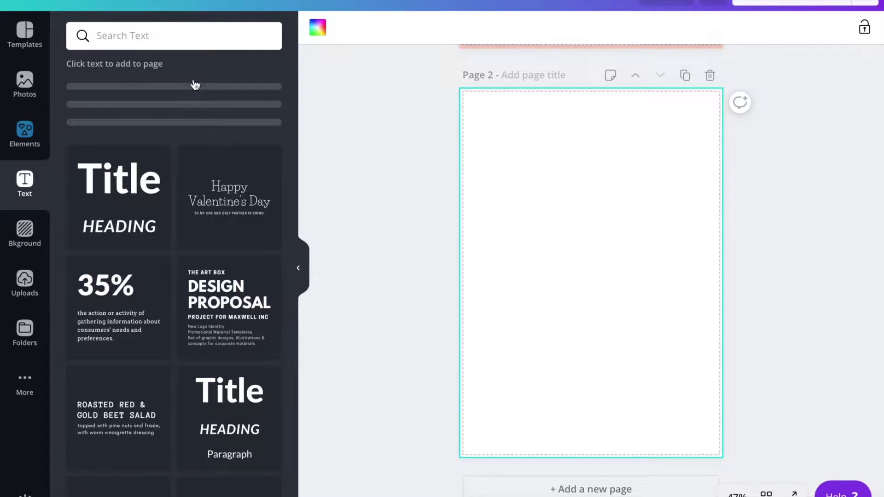
click(773, 204)
scroll(773, 204, up, 8)
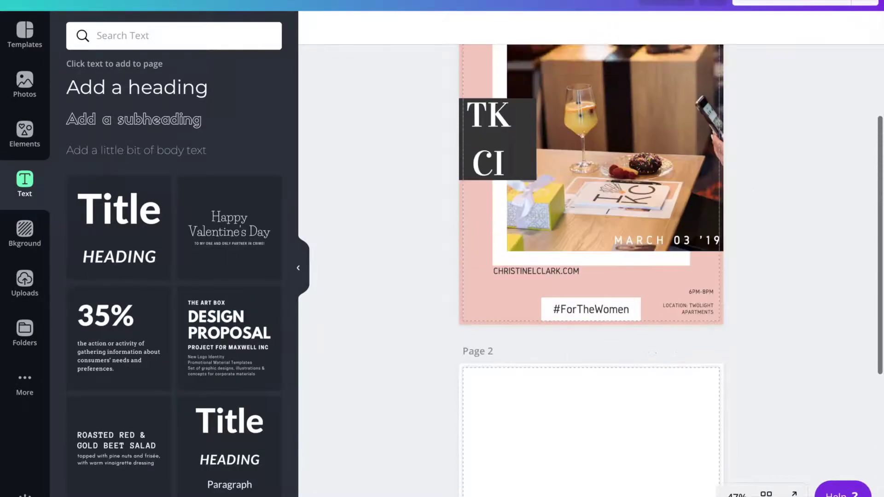
click(640, 85)
click(748, 28)
drag(609, 76, 600, 465)
scroll(794, 371, down, 5)
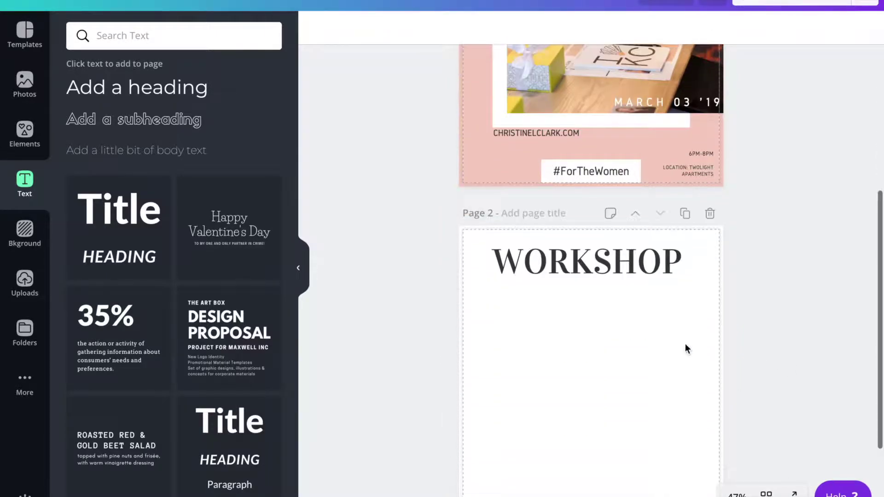
Step: Replace the copied title's text on page 2 with EVENT SCHEDULE
click(618, 257)
double_click(672, 252)
text(EVENT SCHEDULE)
click(824, 295)
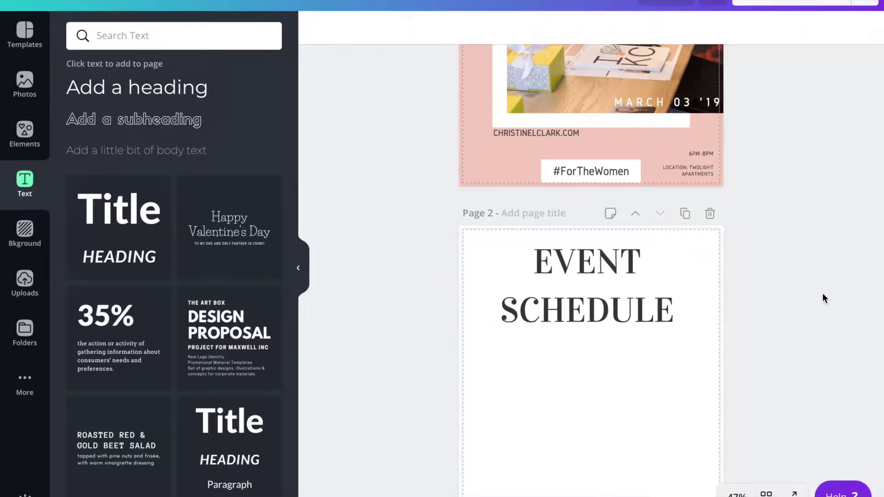
Step: Set the EVENT SCHEDULE title to size 64 and nudge it slightly right to centre it on the page
scroll(823, 293, down, 3)
click(590, 180)
click(451, 28)
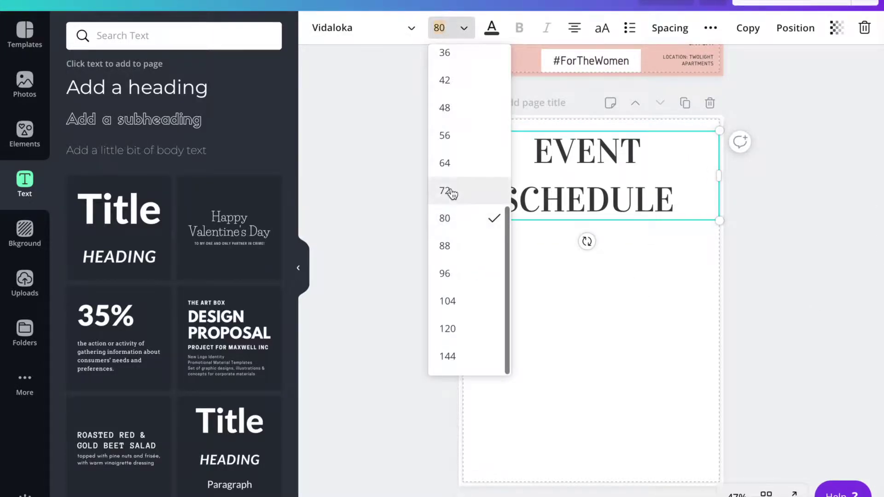
click(450, 193)
click(451, 28)
click(444, 182)
click(744, 280)
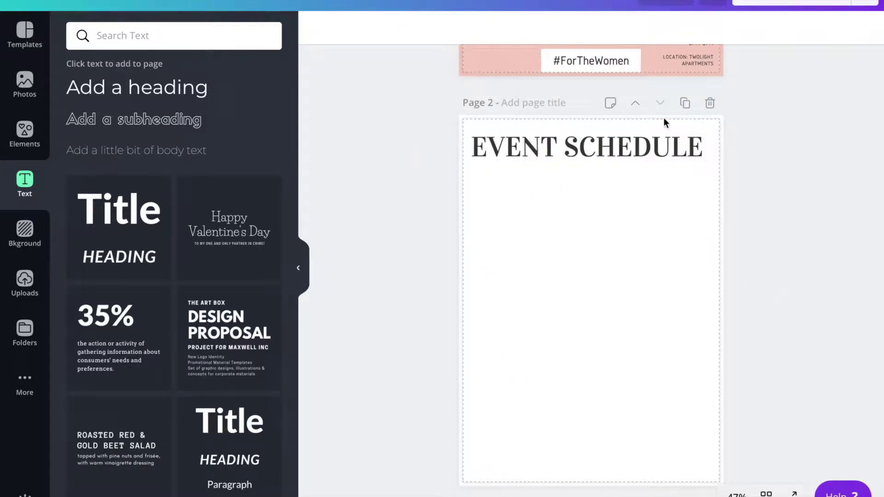
click(664, 146)
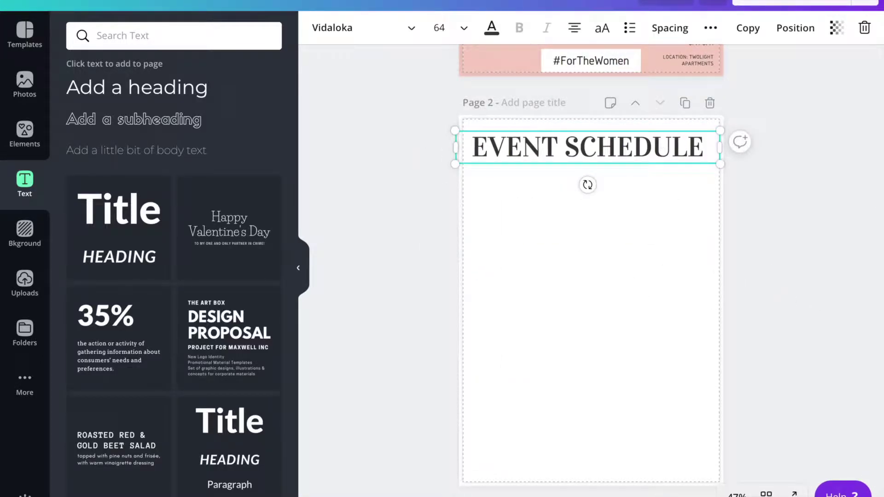
Step: Add a heading text box on page 2 with the speaker's name, 10-11AM and LAW BASICS FOR CREATIVES on separate lines
click(162, 92)
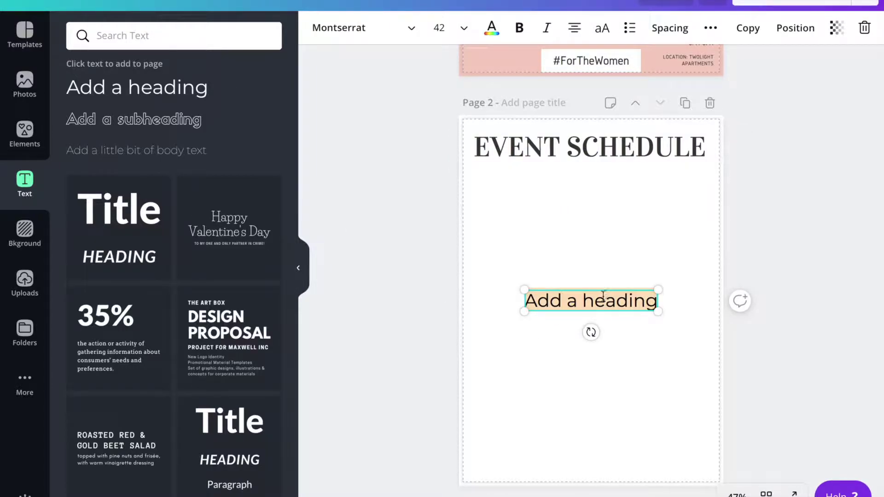
text(BREA V.)
key(Return)
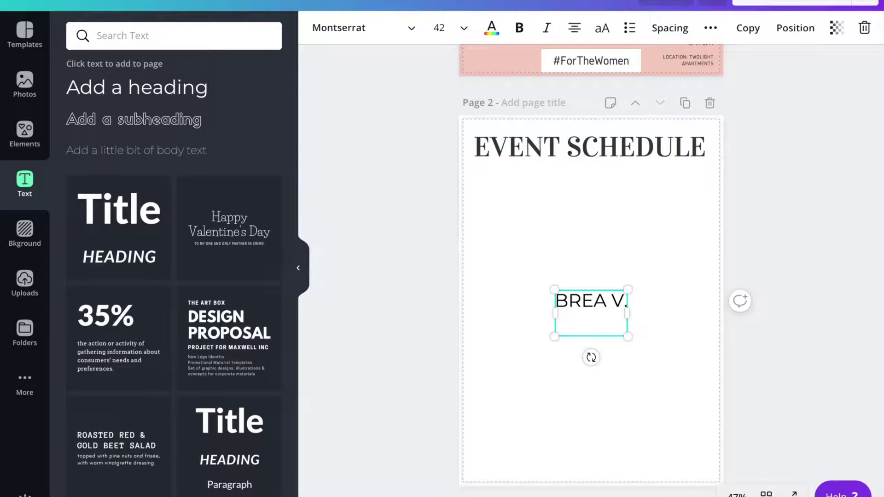
text(10-11AM)
key(Return)
text(LAW BASICS FOR CREATIVE)
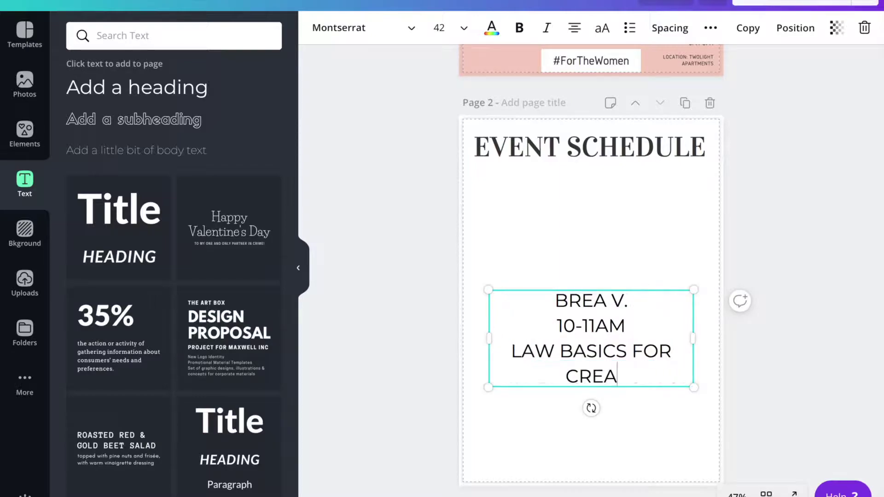
key(BackSpace)
text(S)
Step: Set all lines of the session text box to font size 14
click(439, 27)
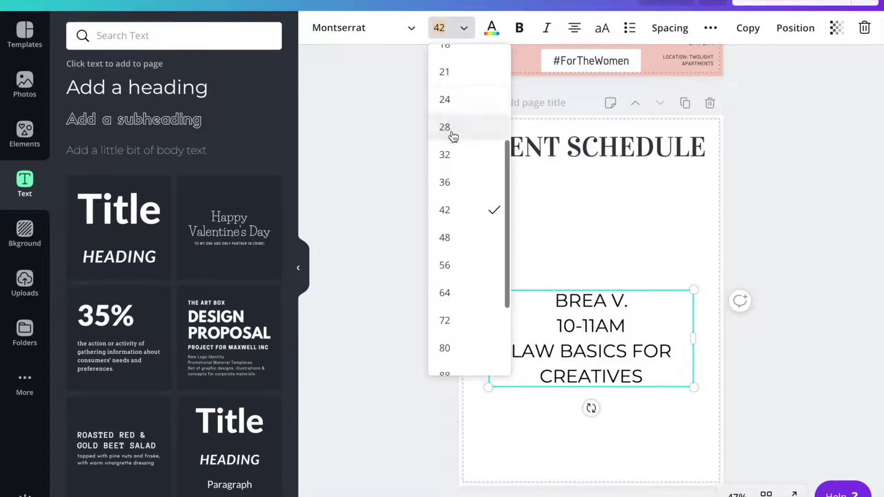
click(466, 105)
drag(555, 302, 640, 332)
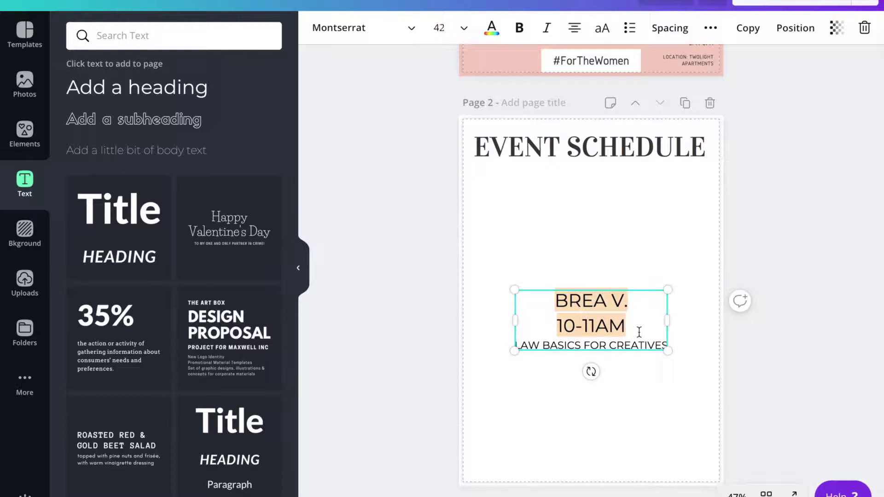
click(440, 27)
scroll(456, 130, up, 3)
click(454, 156)
triple_click(599, 314)
click(440, 28)
text(14)
key(Return)
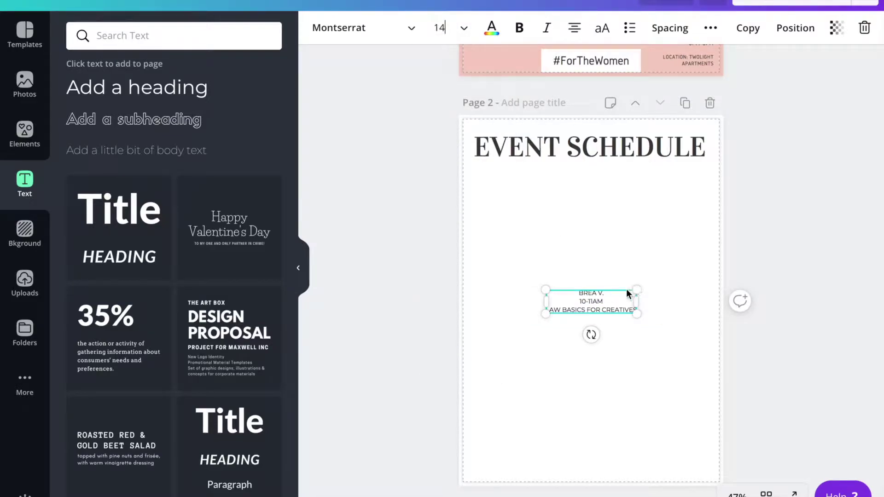
Step: Move the session text beneath the EVENT SCHEDULE title and make three copies, arranging the four blocks in two columns and two rows
drag(597, 289, 641, 213)
click(755, 31)
click(749, 28)
click(755, 31)
click(662, 290)
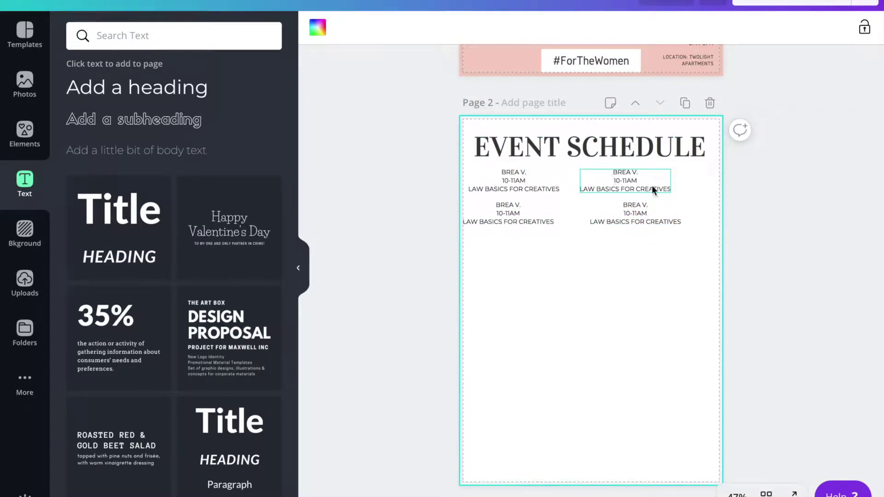
Step: Copy a session block beneath the first column and replace its text with LUNCH and 12PM-1PM on two lines
click(511, 209)
click(636, 274)
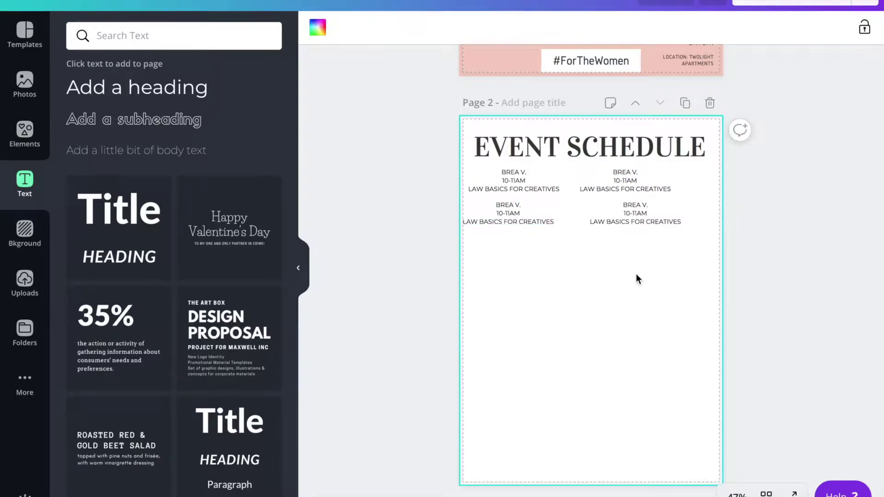
click(644, 223)
click(748, 28)
drag(668, 211, 533, 236)
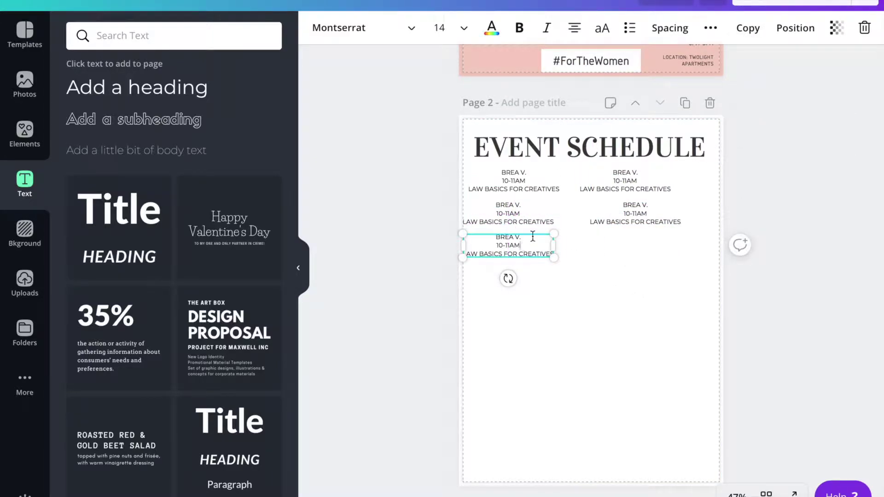
text(LUNCH)
key(Return)
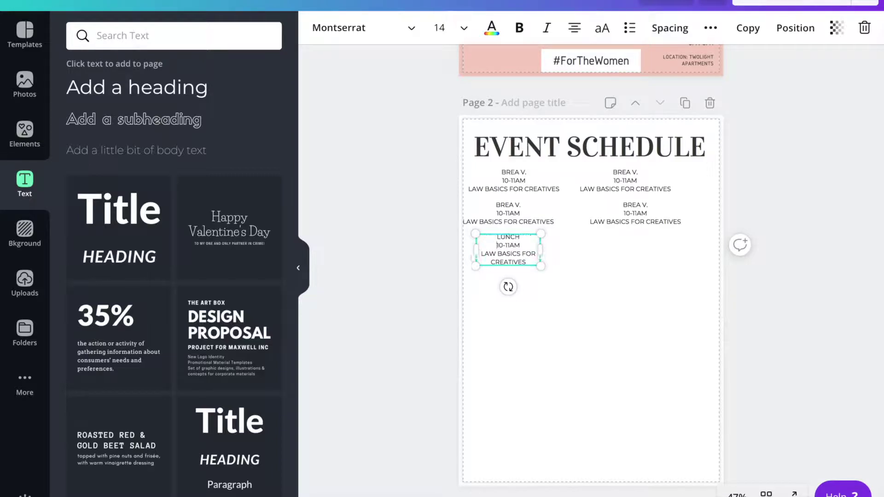
text(12PM-1P)
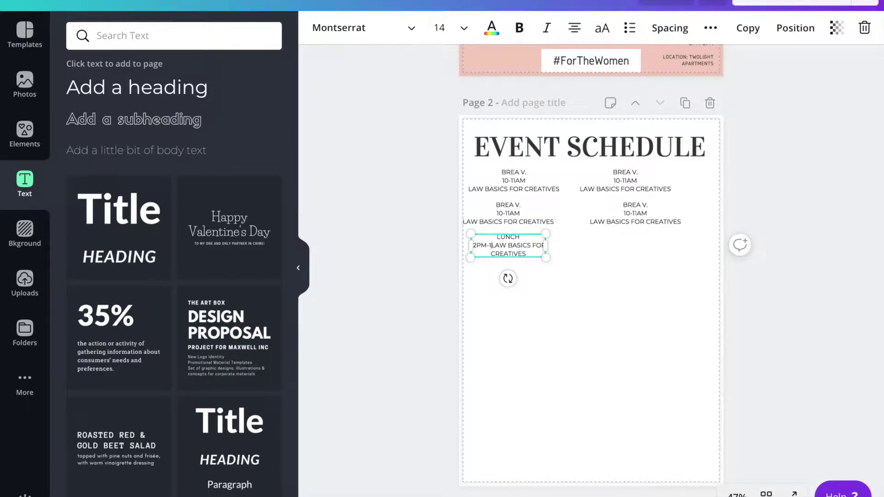
text(M)
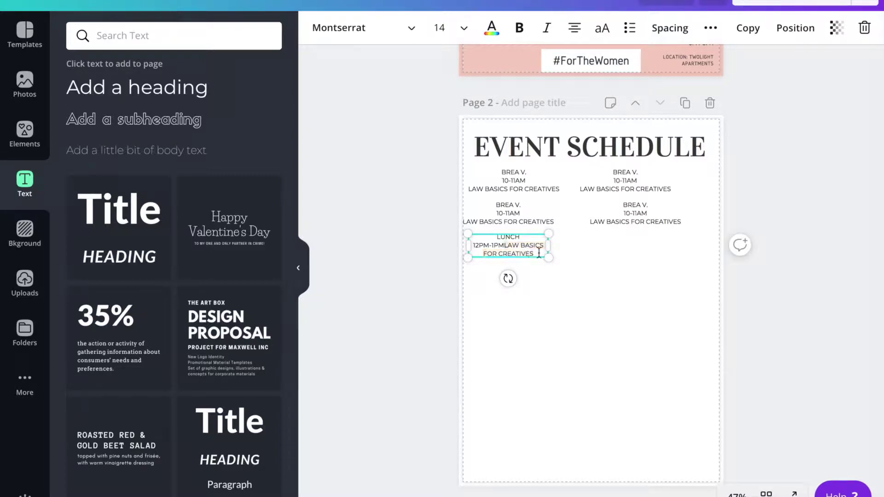
key(BackSpace)
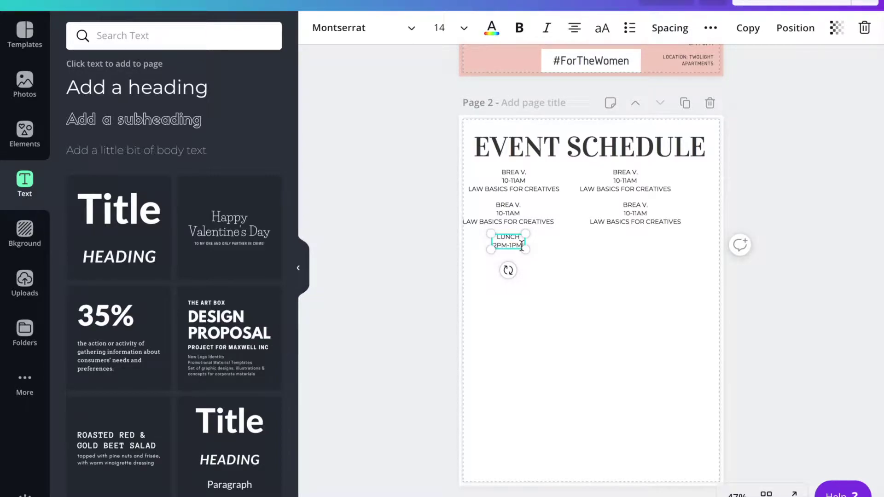
Step: Retype the lunch block's time as 12PM-1PM, set its font size to 14 and place it beneath the first column's sessions
click(597, 271)
click(524, 246)
drag(526, 250, 535, 251)
key(BackSpace)
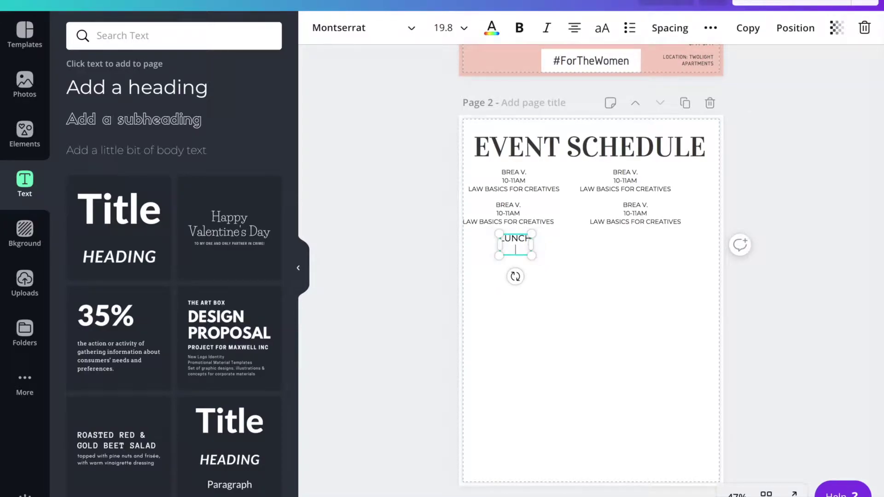
text(2PM-1PM)
click(443, 28)
click(461, 177)
click(443, 28)
click(472, 178)
click(513, 239)
click(519, 238)
drag(519, 238, 507, 235)
Step: Add a square shape, move it to the bottom of page 2 and widen it past both page edges
click(25, 134)
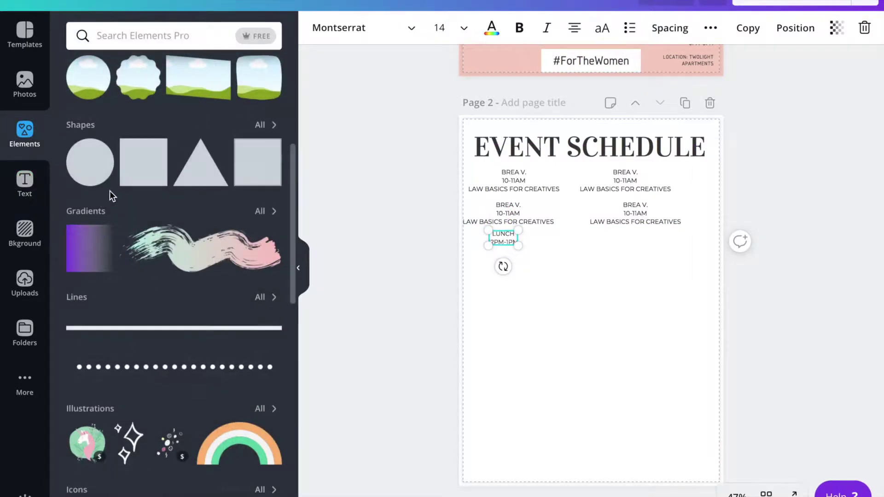
click(141, 158)
drag(582, 335, 566, 457)
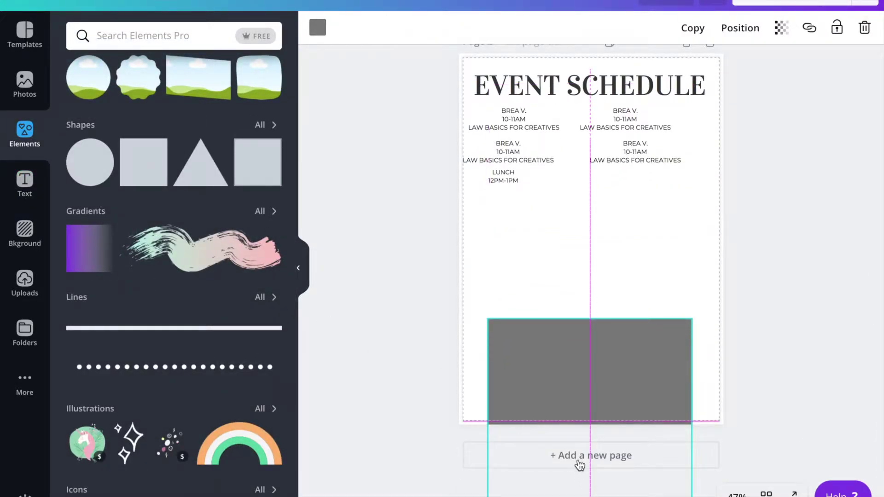
drag(488, 421, 421, 423)
drag(691, 427, 758, 427)
scroll(613, 185, up, 1)
Step: Duplicate the EVENT SCHEDULE title and place the copy above the gray shape
click(612, 110)
click(745, 33)
drag(536, 116, 526, 285)
Step: Recolor the bottom shape with the light pink brand color and lower it slightly
click(322, 28)
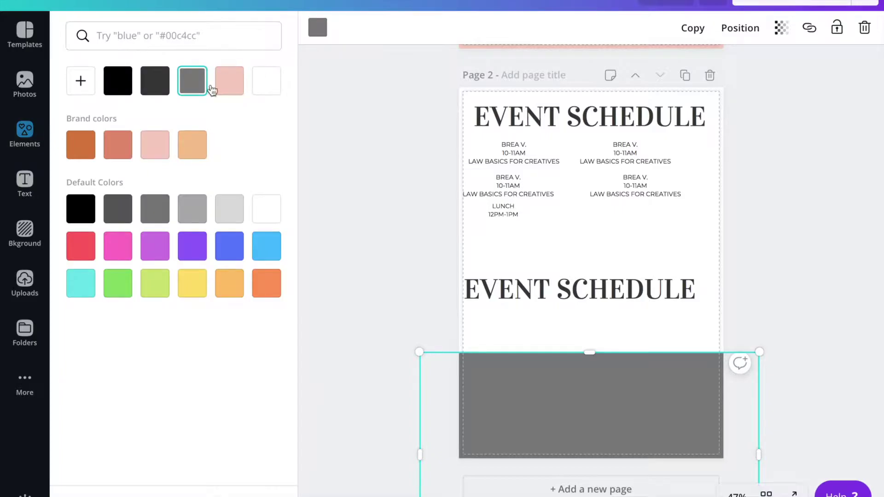
click(162, 146)
drag(626, 396, 626, 421)
Step: Move the copied title onto the pink shape and change its text to SPONSORS
drag(623, 281, 622, 385)
double_click(622, 391)
text(SPONSORS)
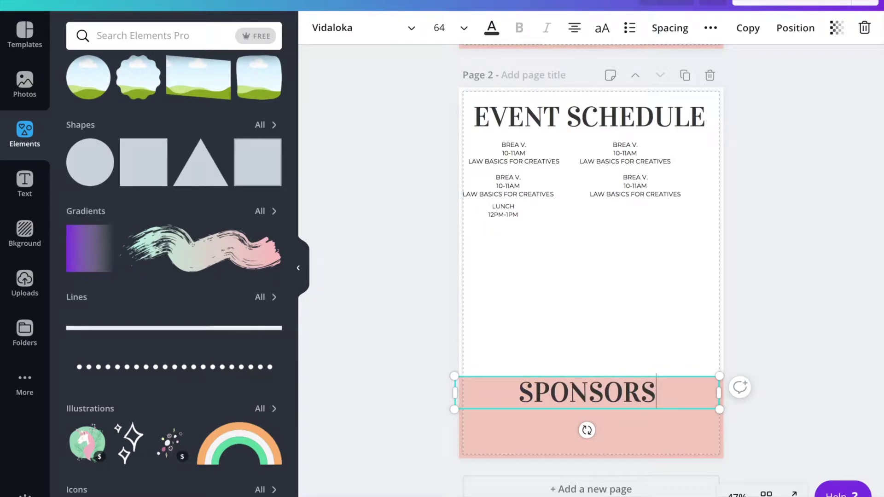
click(783, 368)
Step: Nudge the pink shape slightly upward behind the SPONSORS heading
click(673, 410)
click(673, 413)
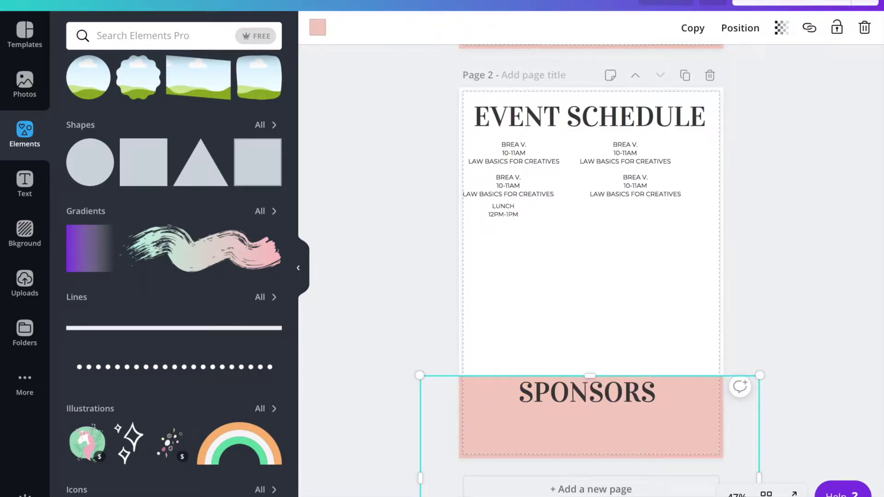
key(Up)
key(Up)
key(Up)
key(Up)
click(526, 189)
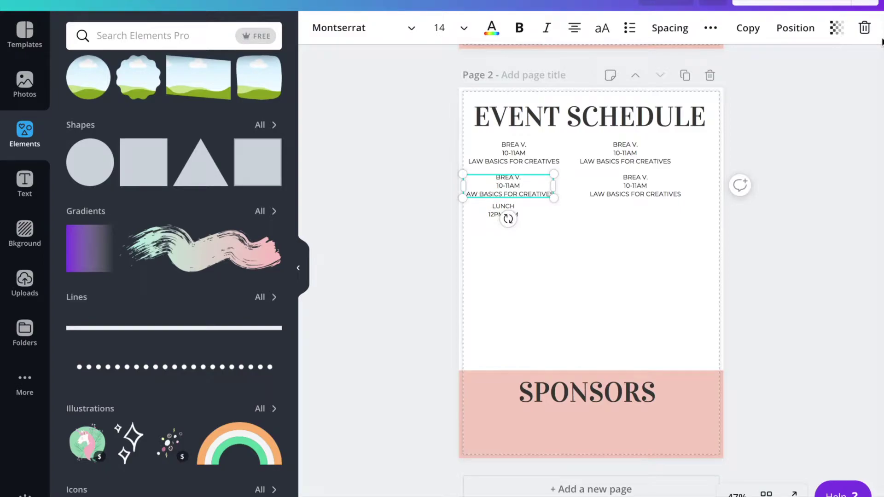
click(755, 29)
drag(543, 280, 571, 426)
key(BackSpace)
key(BackSpace)
key(BackSpace)
key(BackSpace)
key(BackSpace)
key(BackSpace)
key(BackSpace)
key(BackSpace)
key(BackSpace)
key(BackSpace)
key(BackSpace)
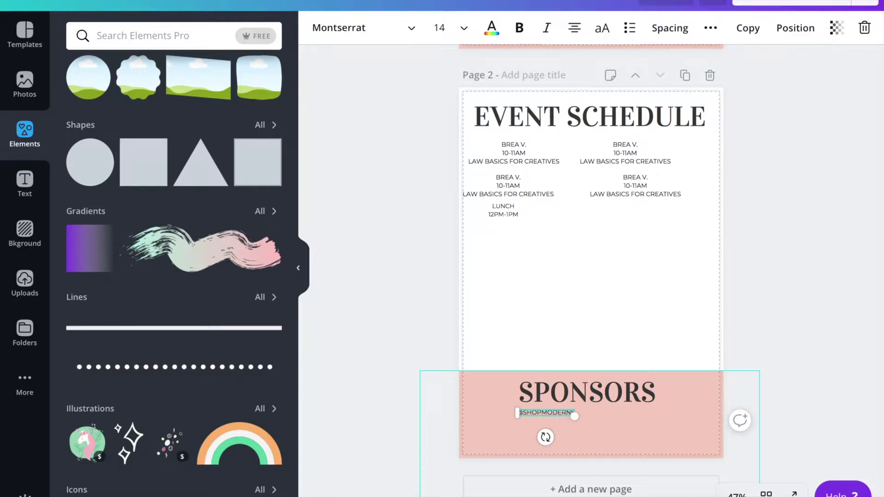
key(Return)
text(@WHOLEFOODS)
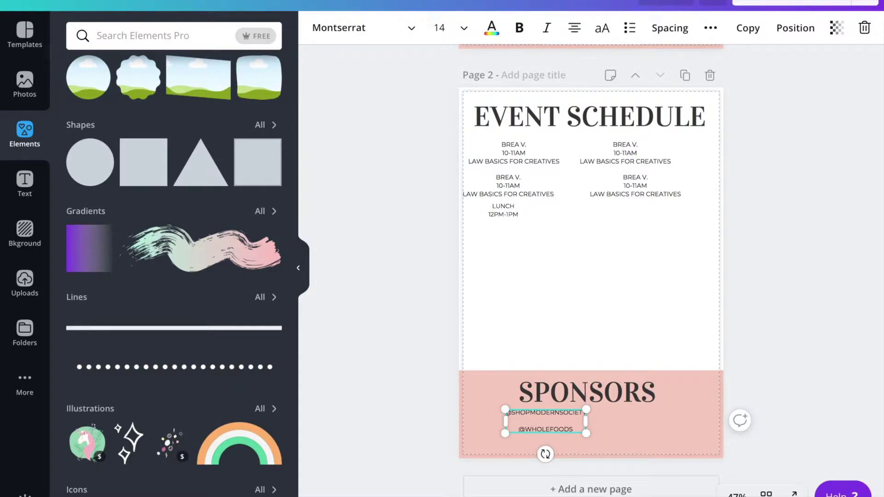
key(Return)
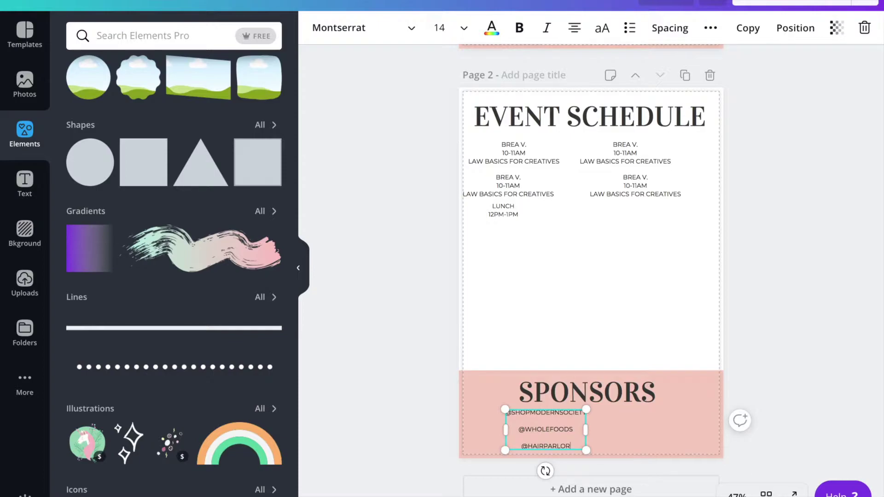
Step: Duplicate the sponsor handles and arrange the two lists side by side beneath the SPONSORS heading
click(748, 27)
drag(569, 443, 659, 428)
drag(553, 438, 520, 438)
drag(612, 436, 591, 435)
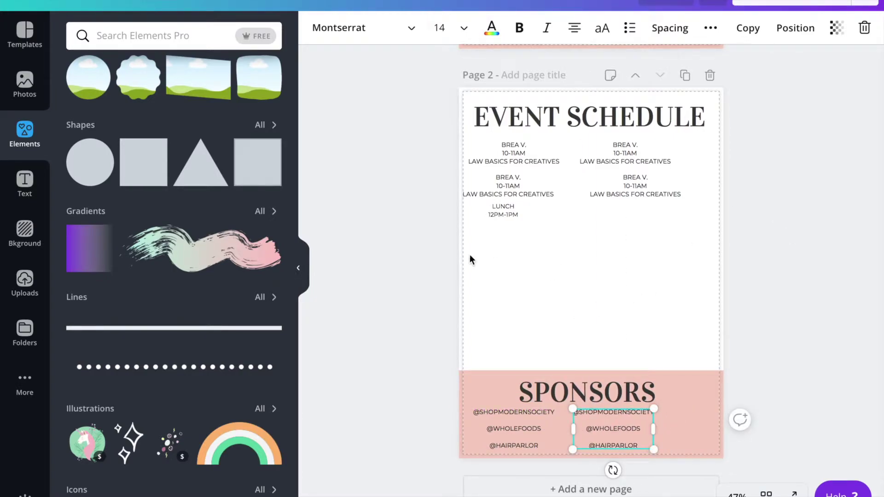
Step: Duplicate the EVENT SCHEDULE title, change the copy to TAG and place it below the schedule near the page's right edge
click(530, 117)
click(748, 27)
drag(599, 121, 618, 248)
text(TAG)
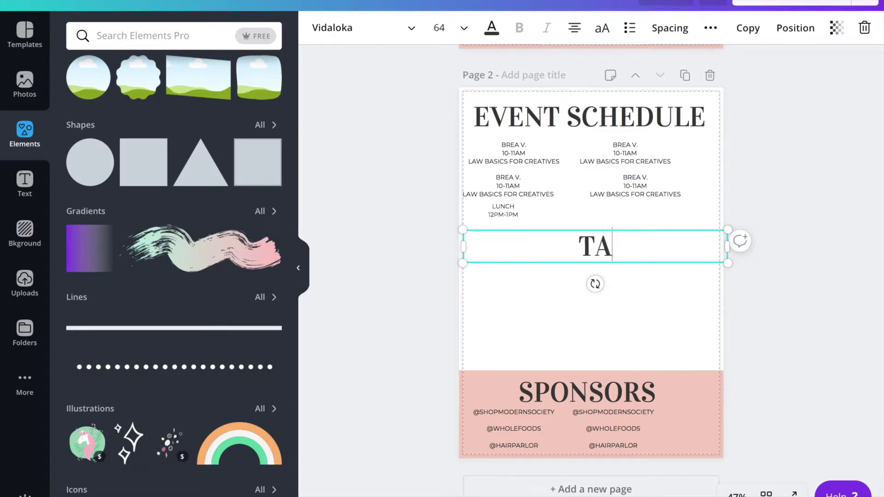
drag(611, 230, 688, 229)
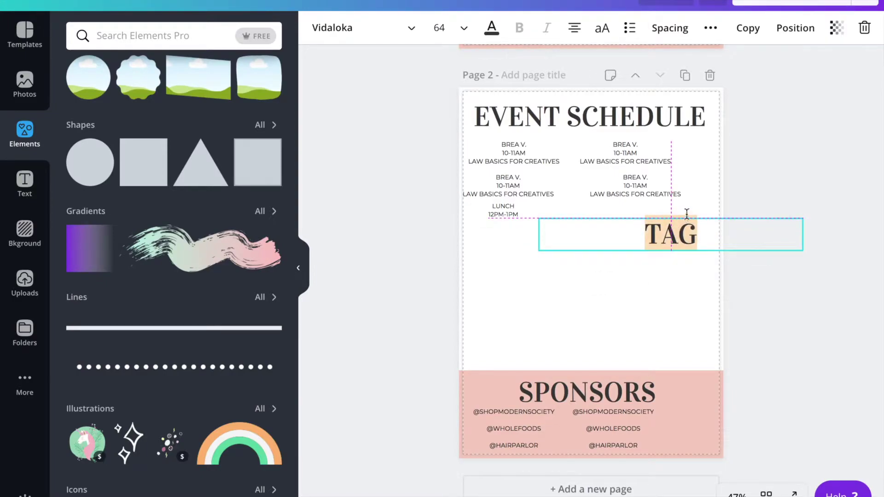
click(622, 216)
click(645, 185)
click(748, 27)
drag(658, 198, 678, 269)
key(BackSpace)
key(BackSpace)
key(BackSpace)
key(BackSpace)
key(BackSpace)
key(BackSpace)
key(BackSpace)
key(BackSpace)
key(BackSpace)
key(BackSpace)
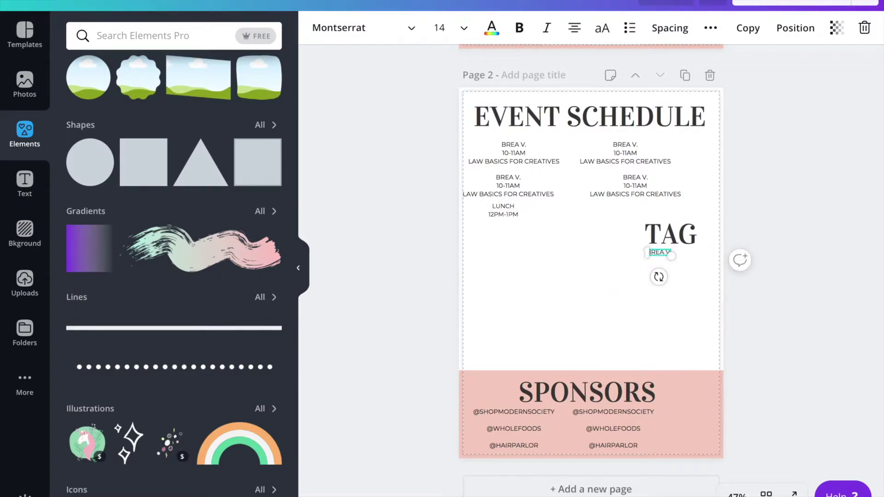
text(LARK)
key(Return)
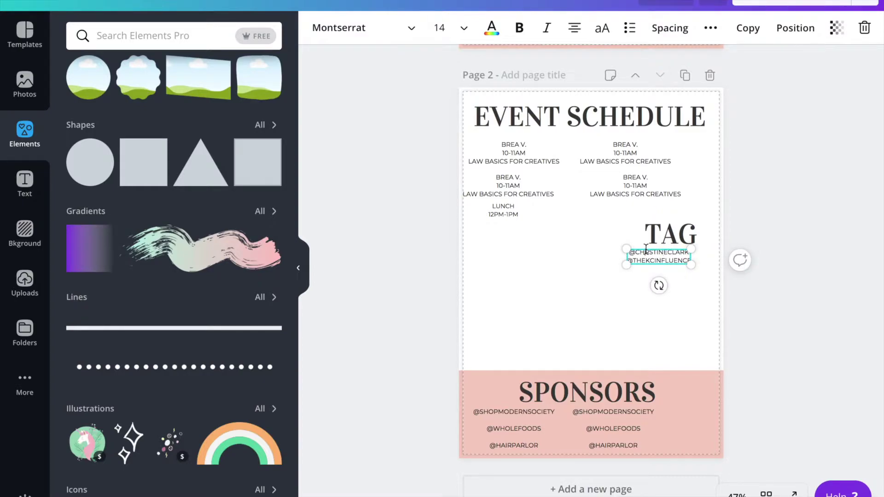
drag(680, 266, 692, 269)
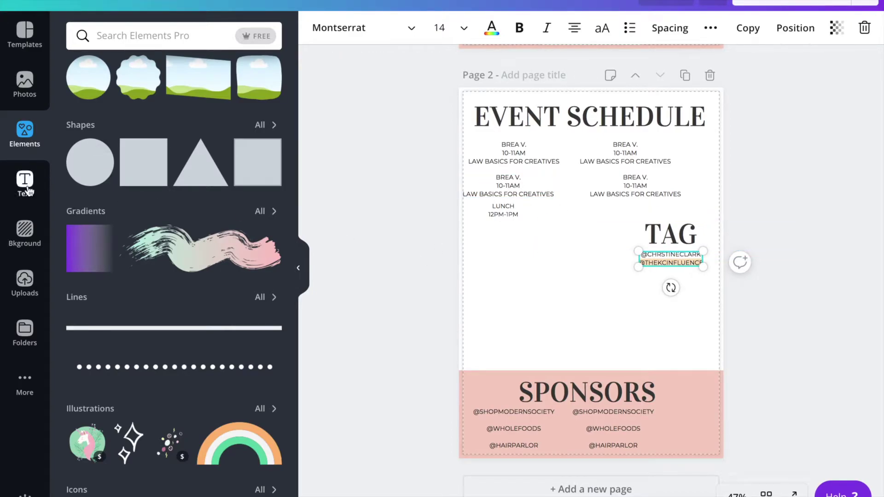
Step: Add a single-image grid and resize it to fill the left area between the lunch block and the sponsors section
drag(294, 182, 289, 111)
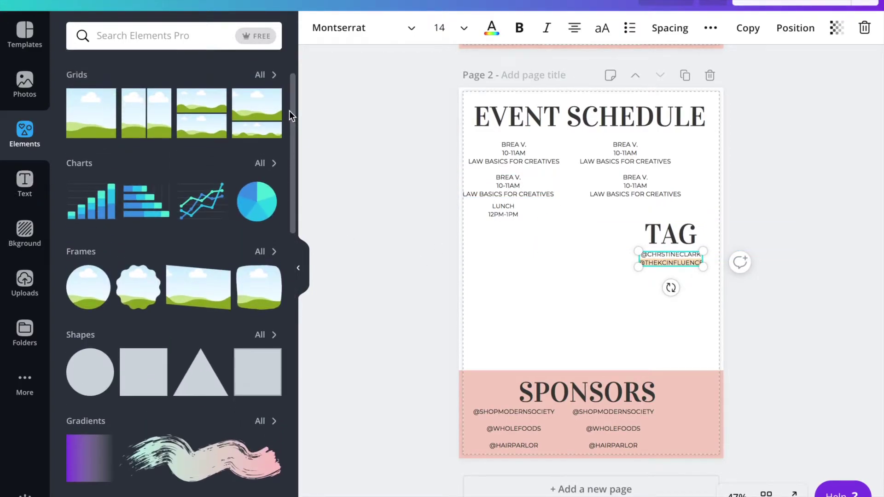
click(111, 127)
drag(594, 204, 559, 252)
drag(681, 374, 612, 361)
drag(566, 302, 571, 314)
drag(517, 175, 515, 218)
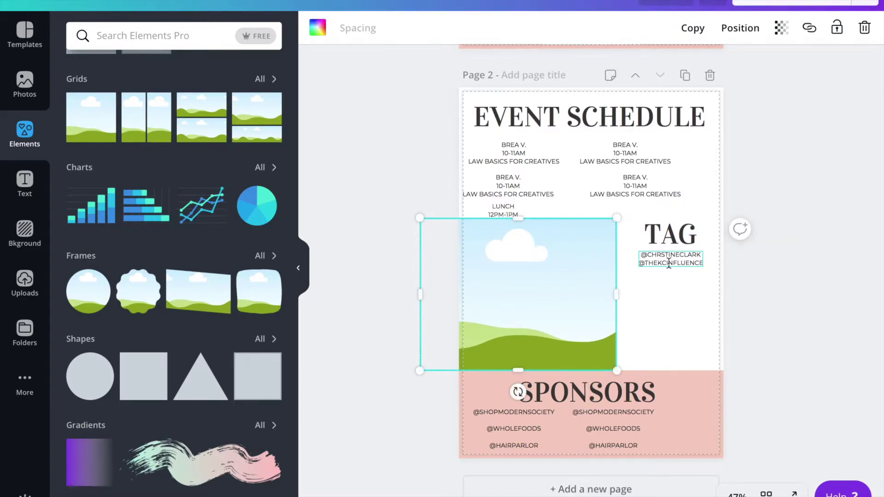
click(776, 299)
Step: Move the social handles and the TAG heading lower, into the white space beside the image grid
click(670, 261)
drag(670, 260, 674, 309)
drag(671, 234, 673, 268)
Step: Fill the image grid with the uploaded Polaroid collage picture and lower the grid's top edge slightly
click(25, 284)
scroll(293, 159, down, 10)
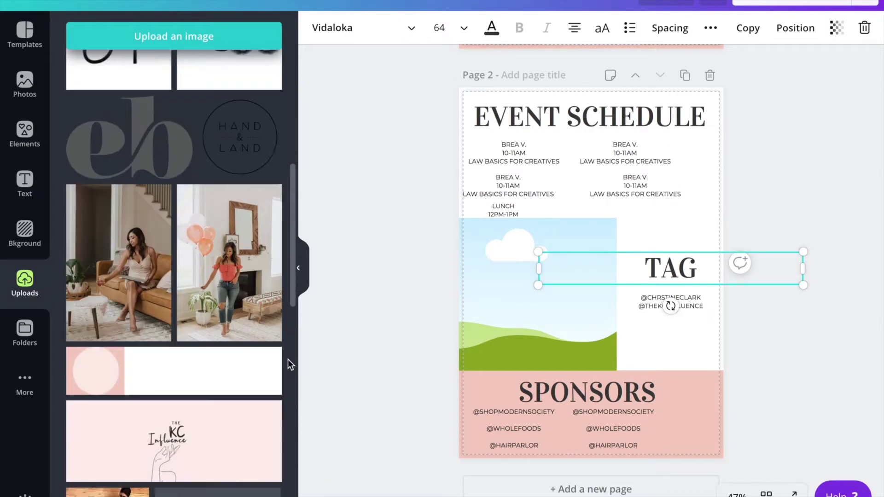
scroll(300, 441, up, 2)
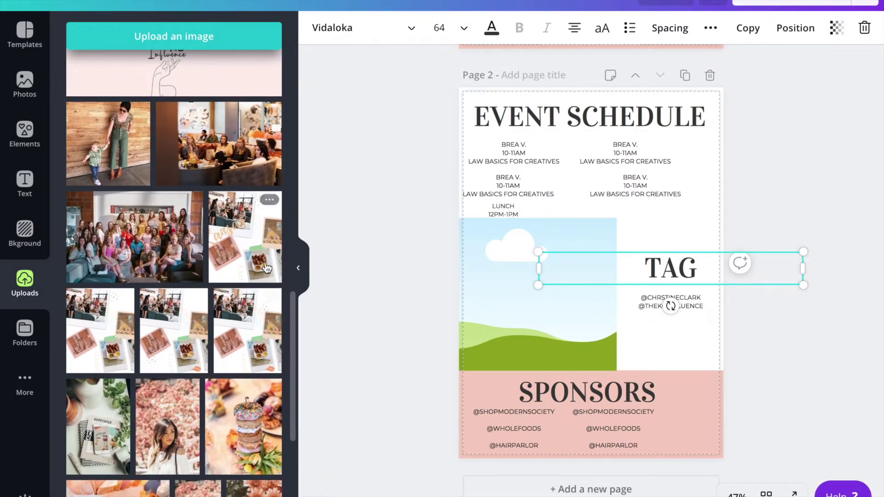
click(245, 238)
drag(594, 277, 592, 338)
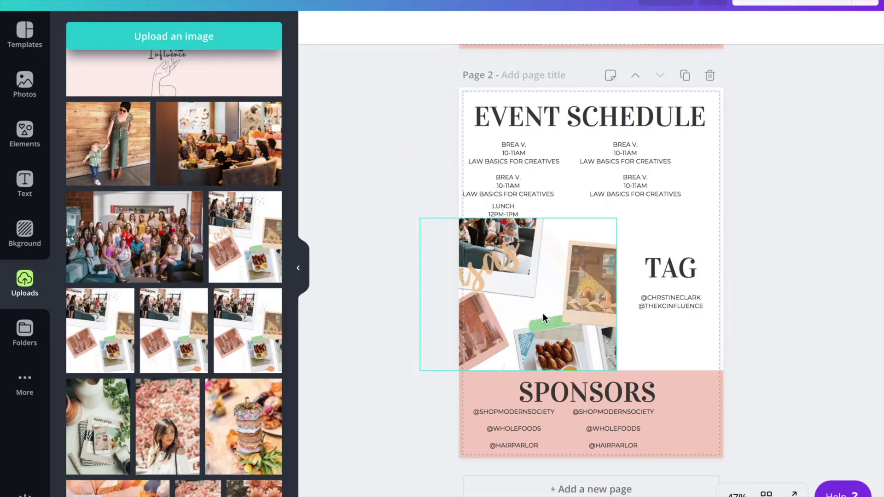
click(556, 247)
drag(518, 218, 519, 228)
Step: Duplicate the pink shape, place the copy over the event schedule and send it behind the text
click(688, 422)
click(702, 31)
drag(655, 409, 633, 88)
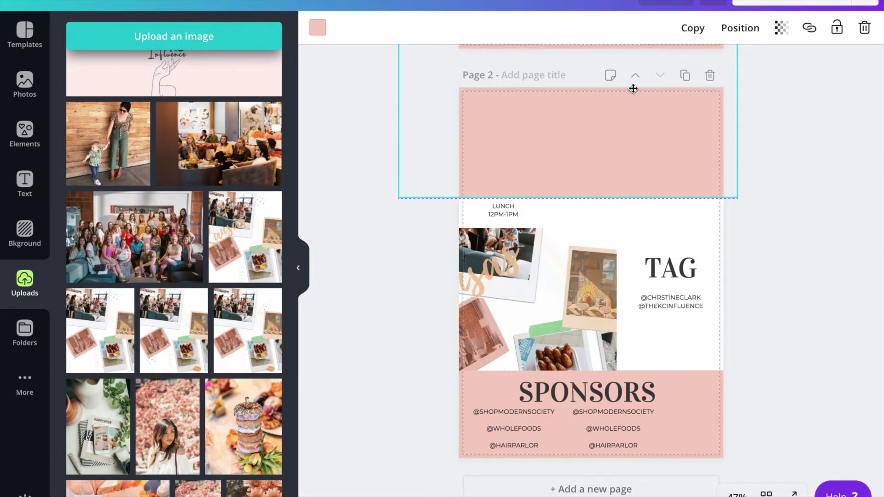
click(740, 28)
click(691, 94)
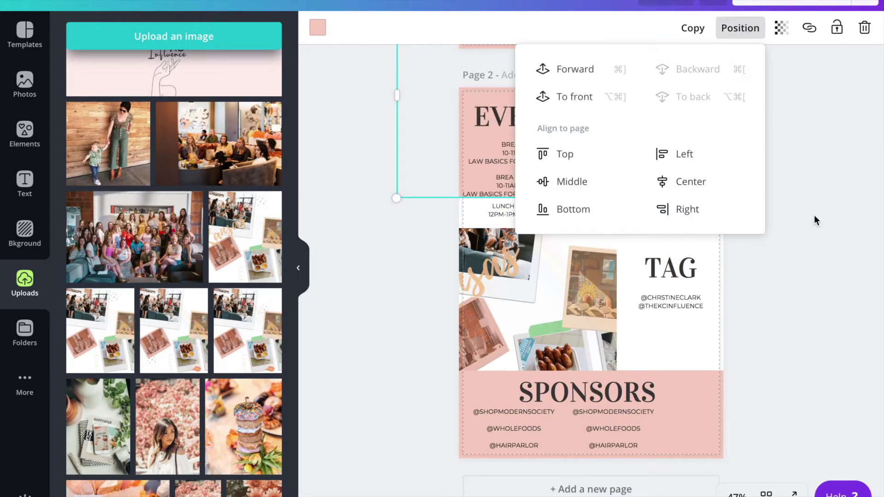
click(791, 197)
Step: Shift the second row's right session block slightly left and move the lunch block beneath the title's right end
click(645, 199)
drag(644, 200, 627, 199)
click(511, 210)
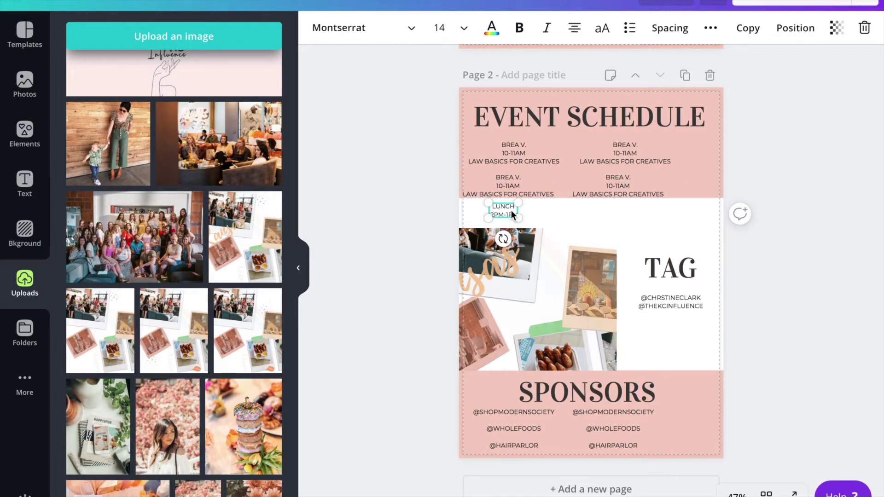
drag(503, 205, 694, 141)
Step: Raise the TAG heading slightly and lower the upper pink shape a little below the session text
click(673, 274)
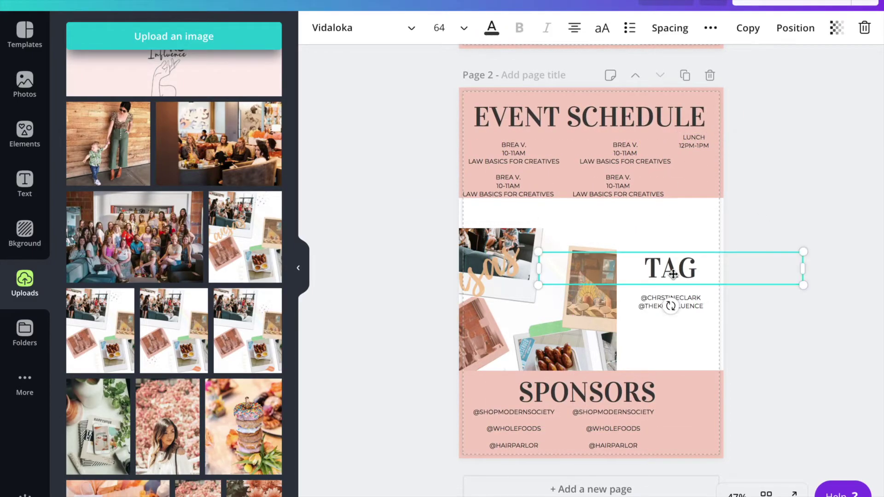
click(675, 175)
click(845, 308)
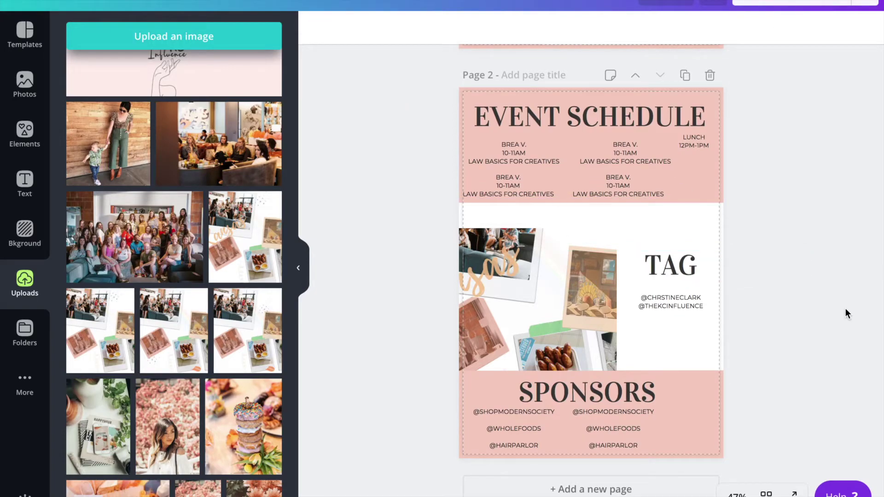
Step: Extend the Polaroid collage upward to meet the upper pink shape
scroll(845, 308, up, 5)
scroll(591, 224, up, 3)
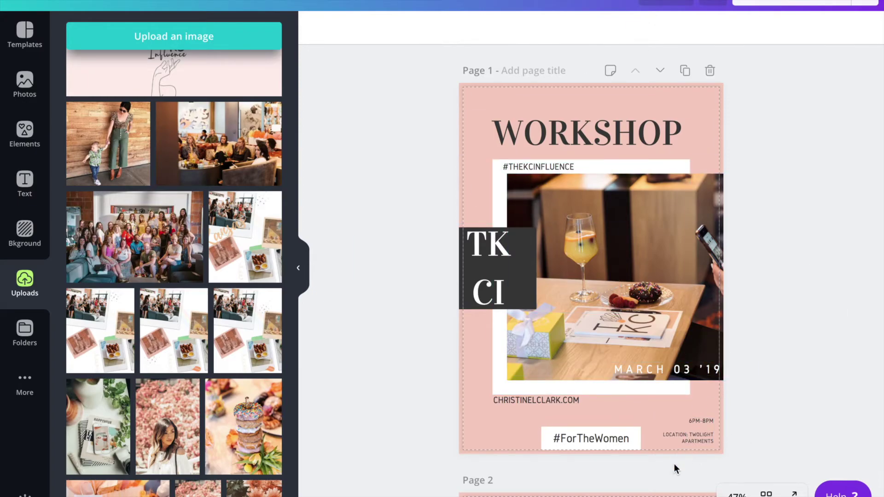
scroll(592, 276, down, 5)
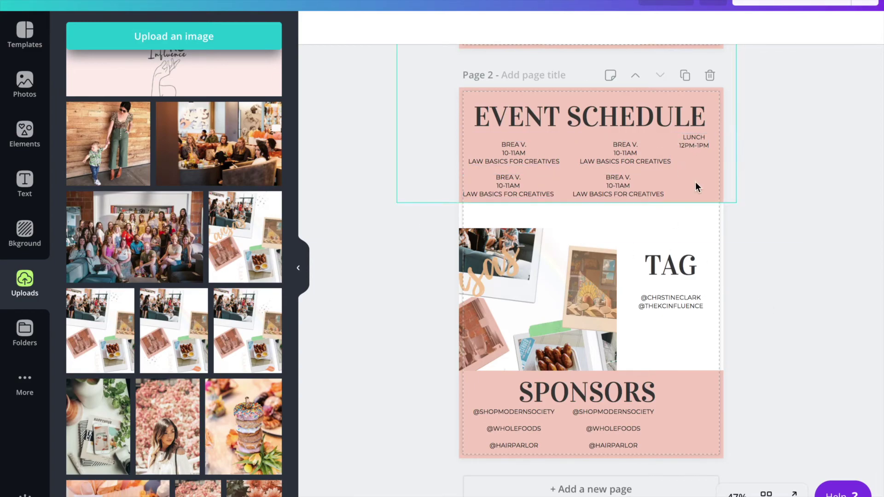
mouse_move(544, 347)
mouse_down()
mouse_move(543, 322)
mouse_move(544, 336)
mouse_up()
click(682, 355)
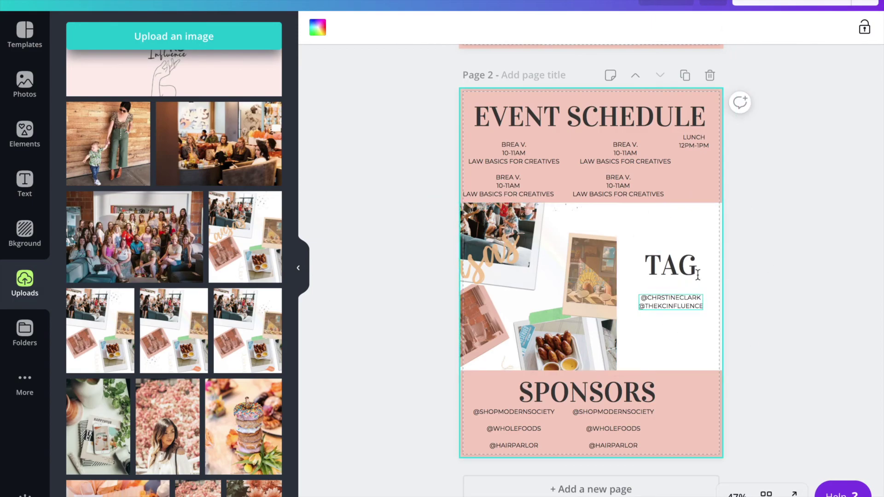